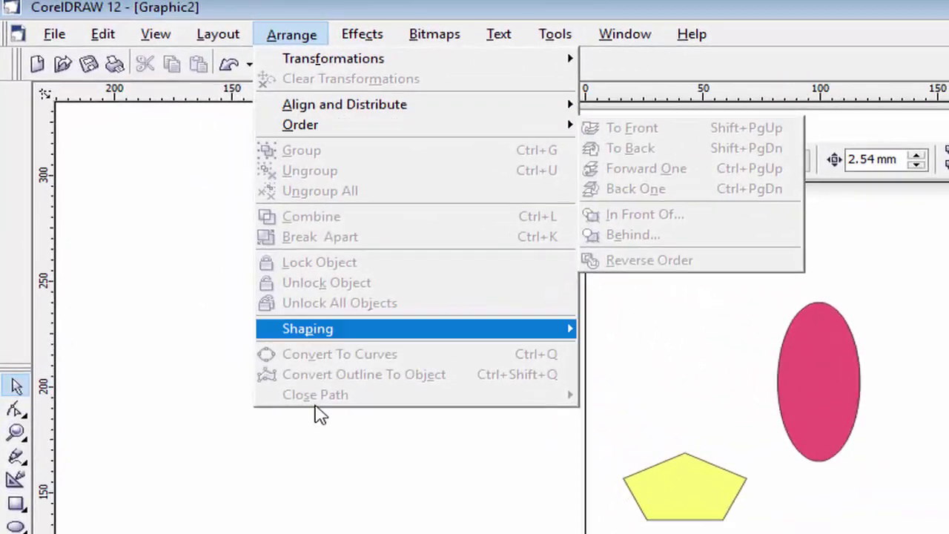
mouse_move(222, 209)
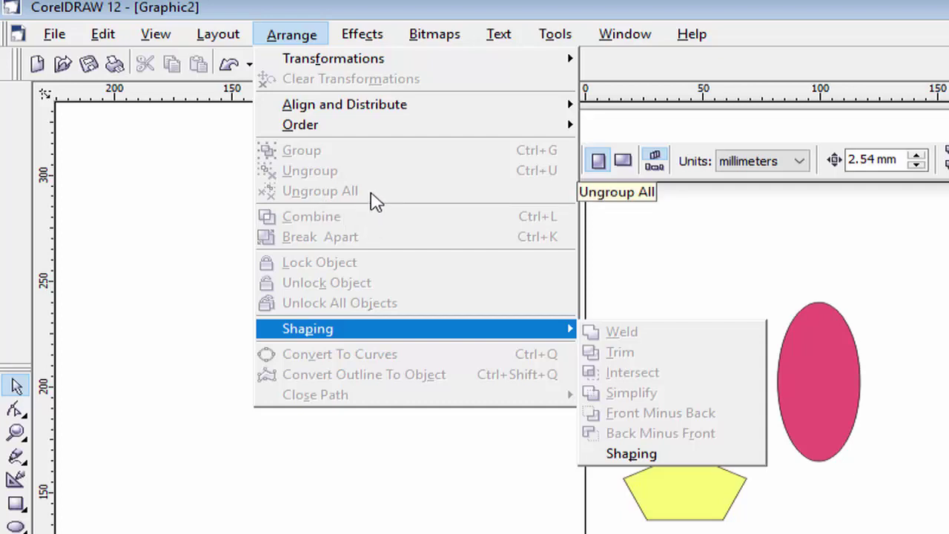
left_click(775, 283)
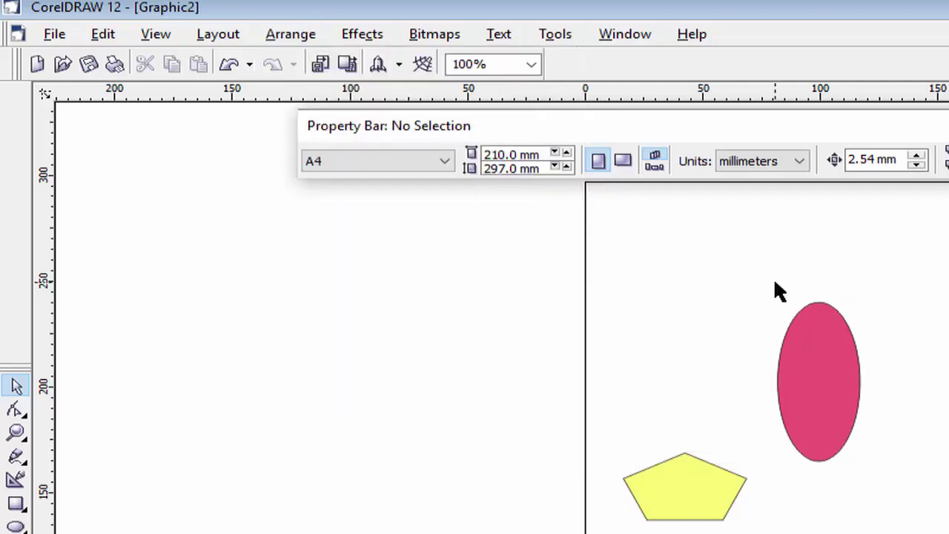
Place the pink ellipse over the middle of the blue rectangle and the yellow pentagon over the ellipse's upper end
left_click(627, 435)
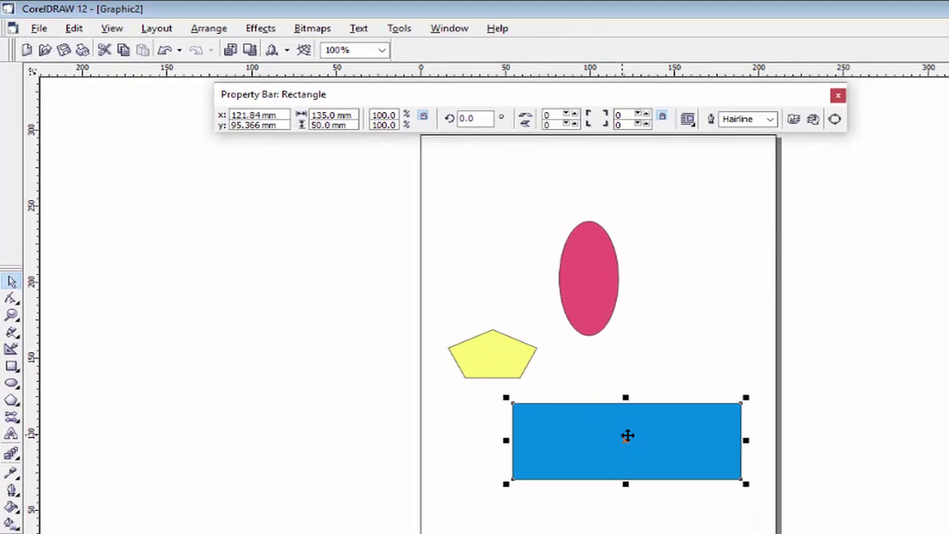
mouse_move(675, 449)
left_mouse_down()
mouse_move(663, 376)
mouse_move(668, 451)
left_mouse_up()
left_click_drag(593, 312, 634, 265)
left_click_drag(521, 352, 513, 284)
left_click_drag(606, 236, 583, 433)
left_click_drag(494, 295, 599, 389)
left_click(885, 406)
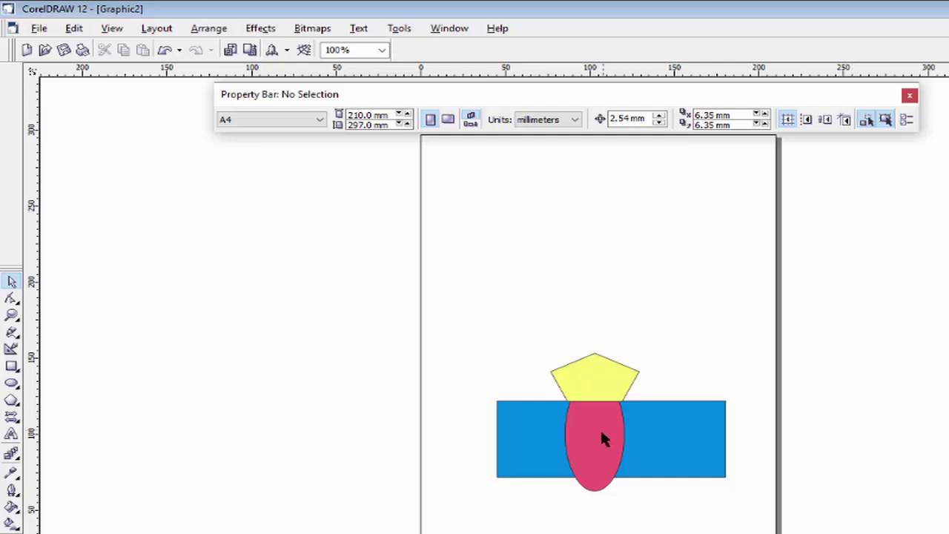
left_click_drag(670, 428, 659, 448)
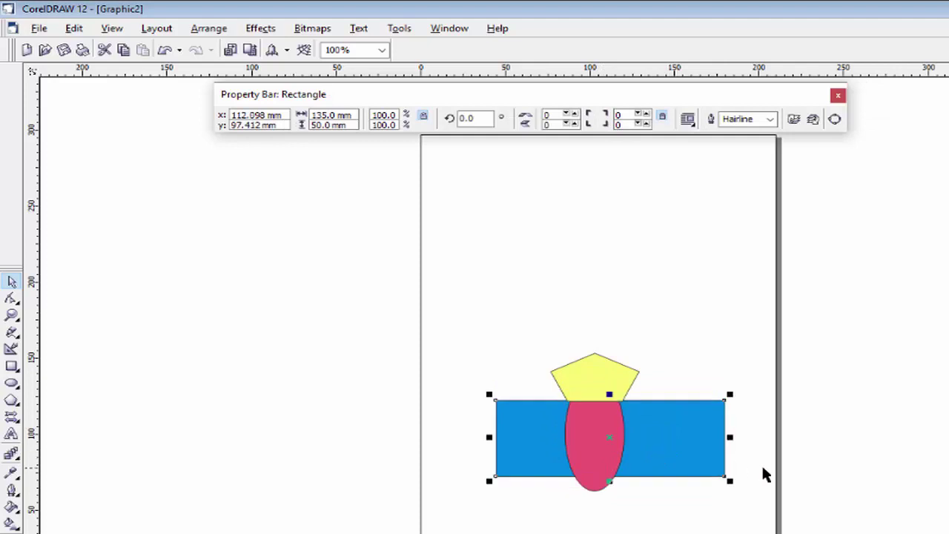
left_click(769, 483)
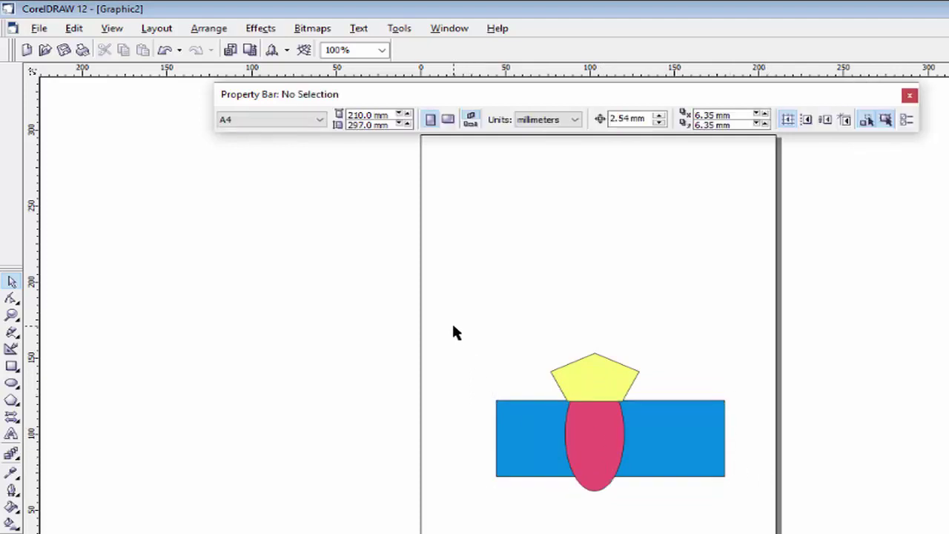
Group the rectangle, ellipse and pentagon into one object
mouse_move(453, 326)
left_mouse_down()
mouse_move(752, 520)
mouse_move(793, 528)
left_mouse_up()
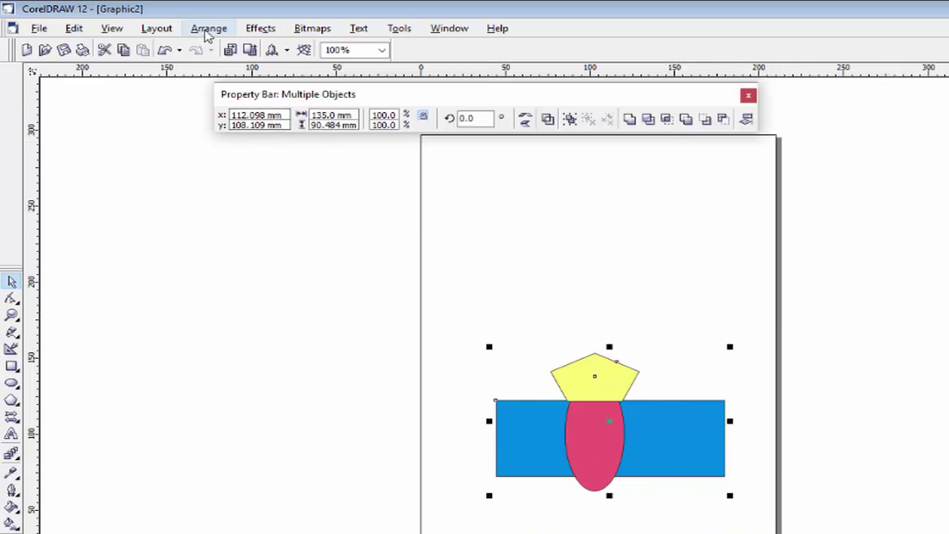
left_click(207, 30)
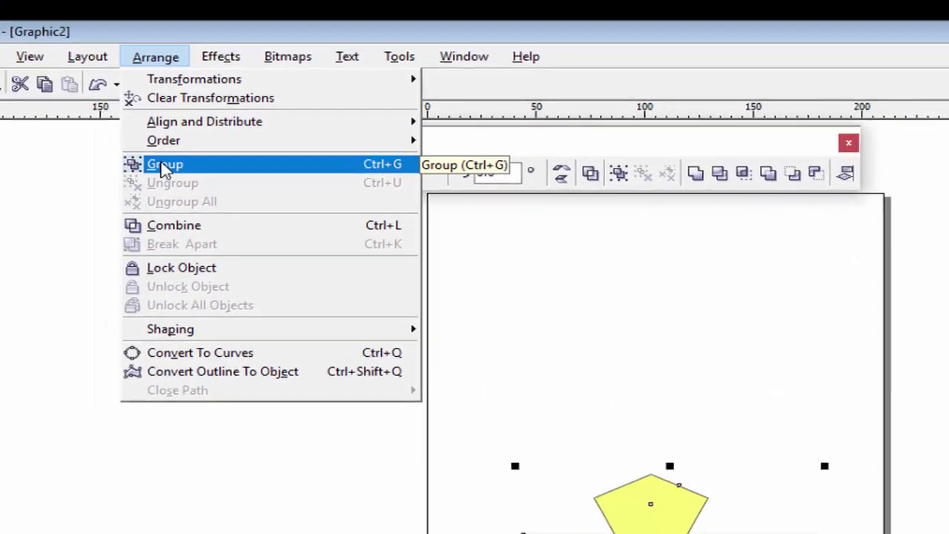
left_click(137, 158)
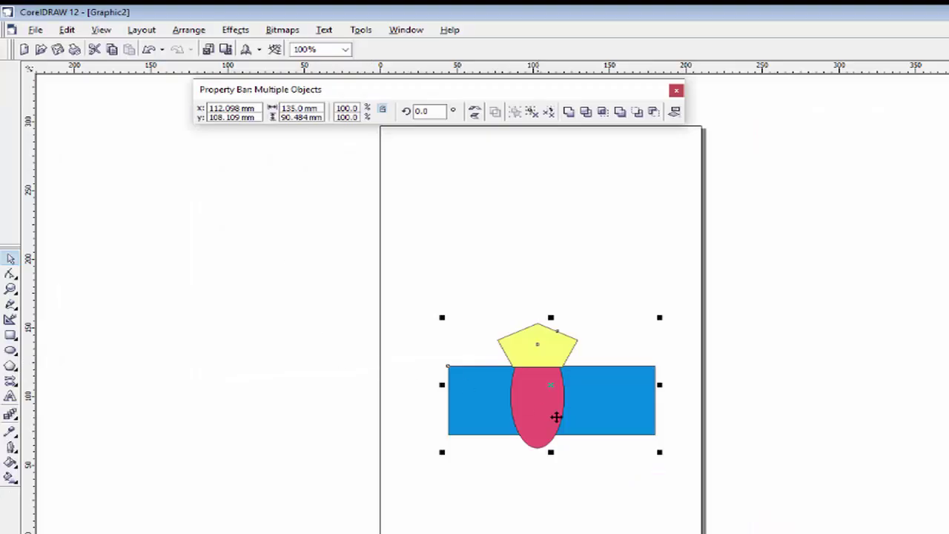
Move the grouped shapes to the upper part of the page and scale the group to about 97%
left_click_drag(556, 417, 611, 288)
key("Escape")
left_click(602, 310)
left_click_drag(651, 333, 641, 366)
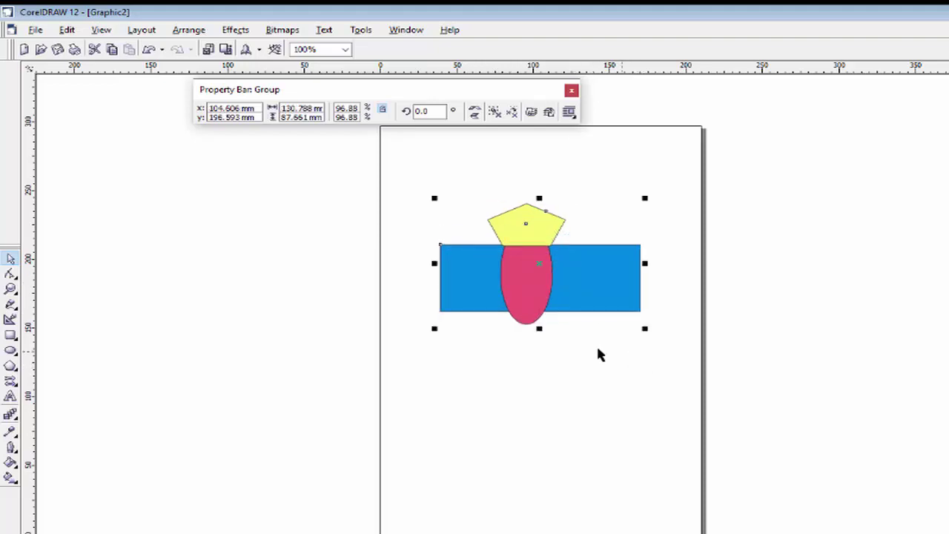
left_click(551, 335)
Ungroup the rectangle, ellipse and pentagon into separate objects
left_click(554, 307)
left_click(178, 31)
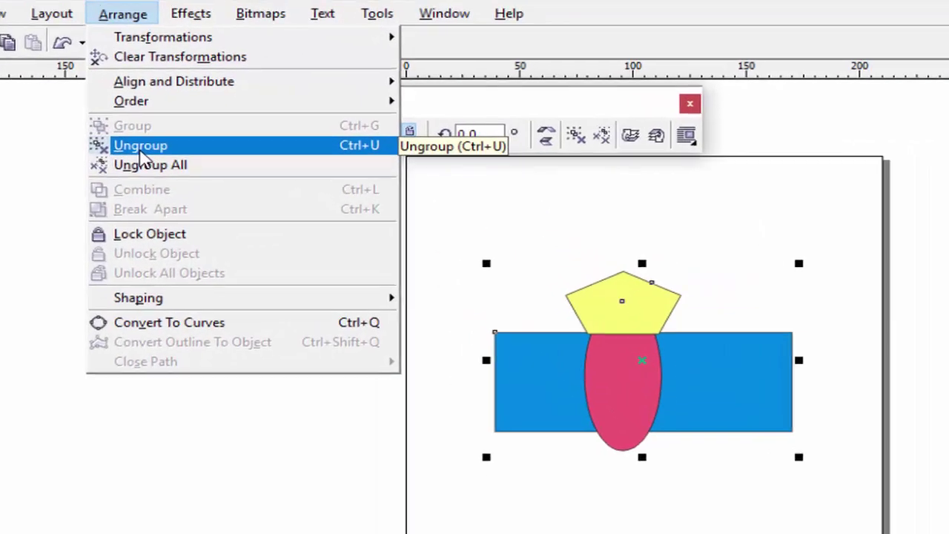
key("Escape")
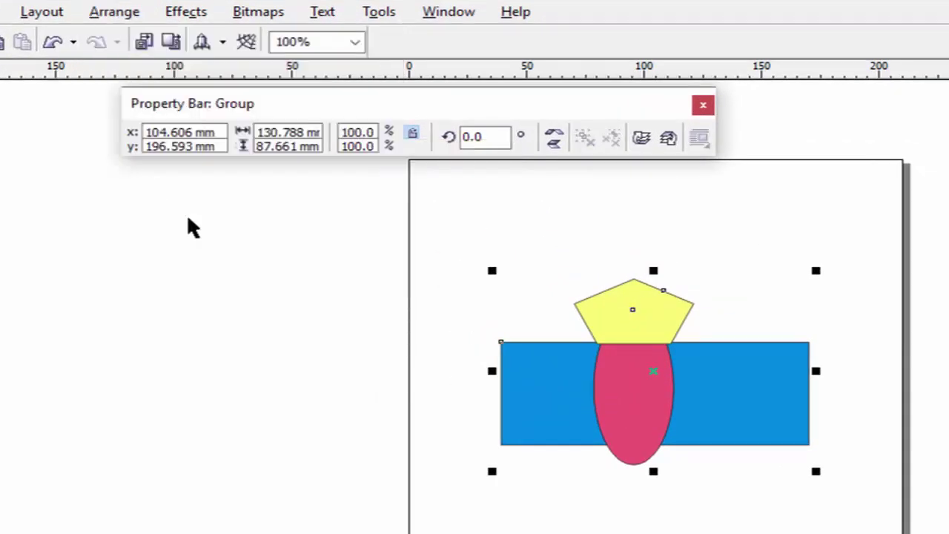
left_click(532, 466)
Try moving the ellipse and the pentagon individually, and undo both moves
left_click_drag(621, 415, 690, 422)
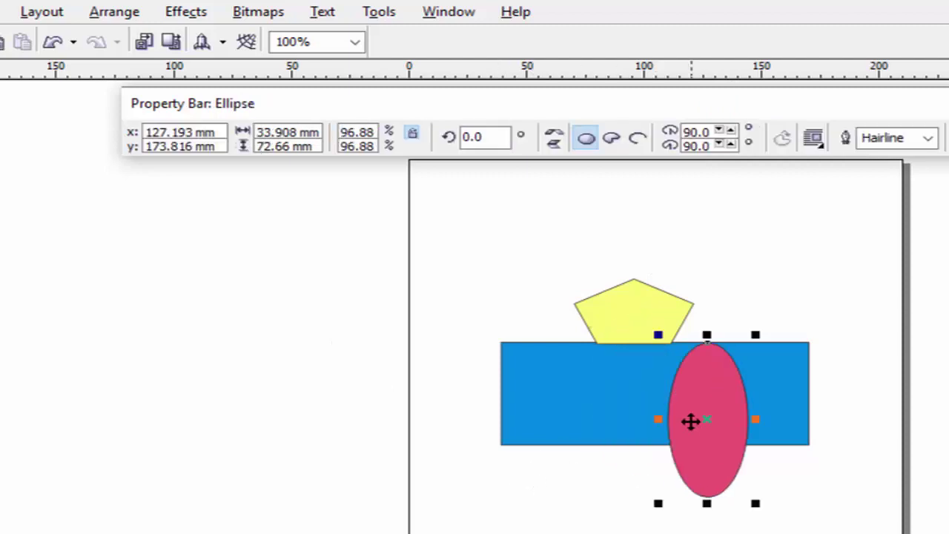
left_click_drag(659, 329, 650, 289)
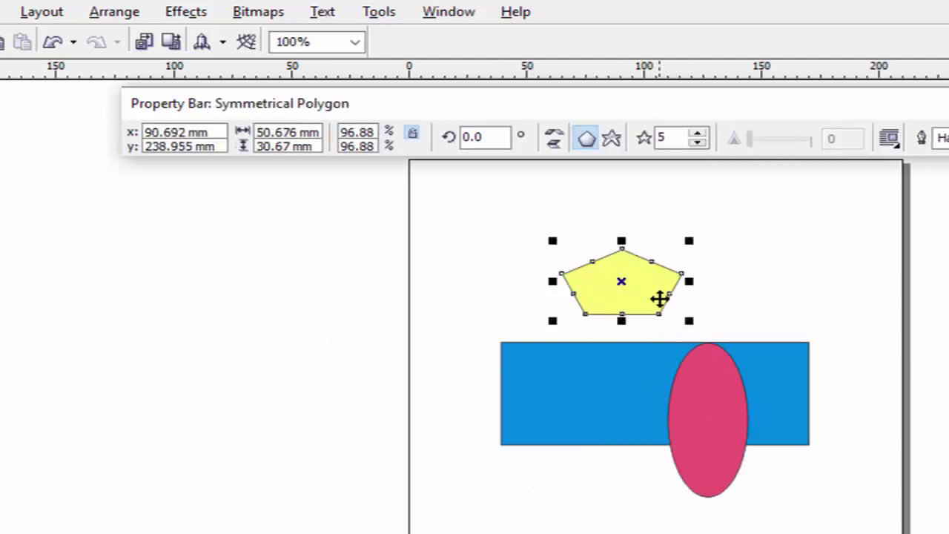
key("ctrl+z")
key("ctrl+z")
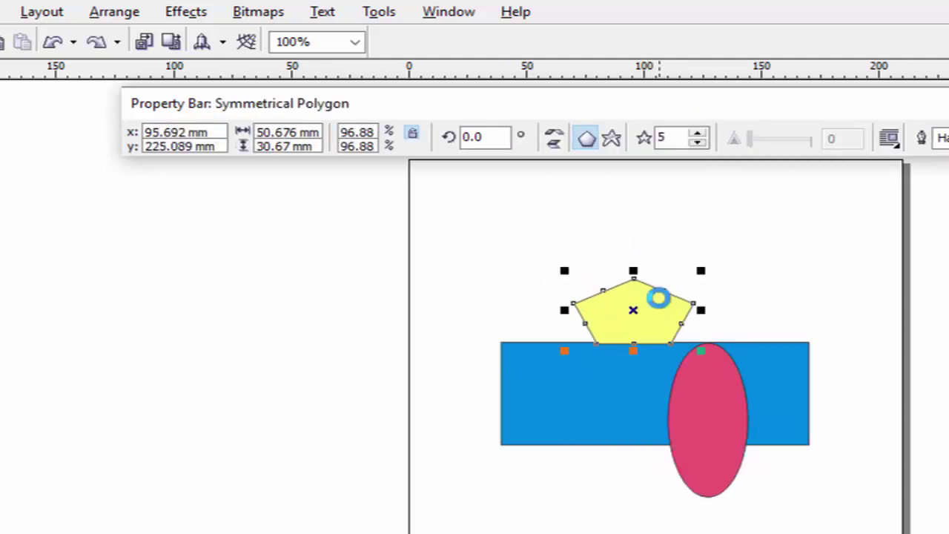
left_click(703, 523)
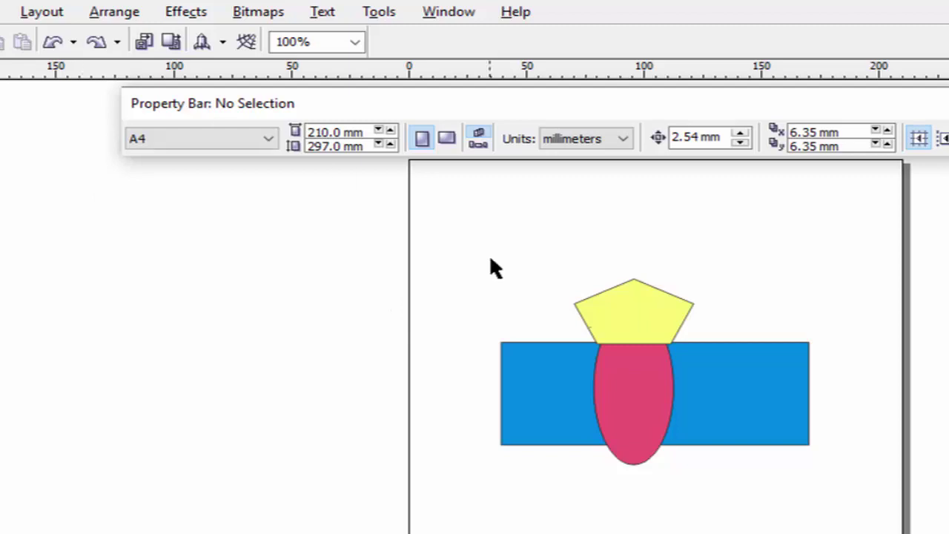
Group the ungrouped rectangle, ellipse and pentagon together again and clear the selection
left_click_drag(464, 233, 914, 530)
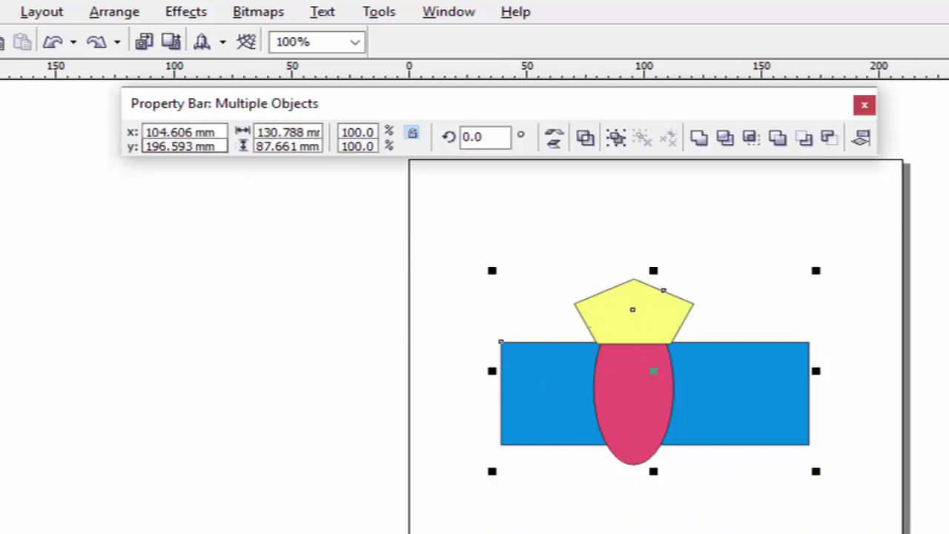
left_click(95, 14)
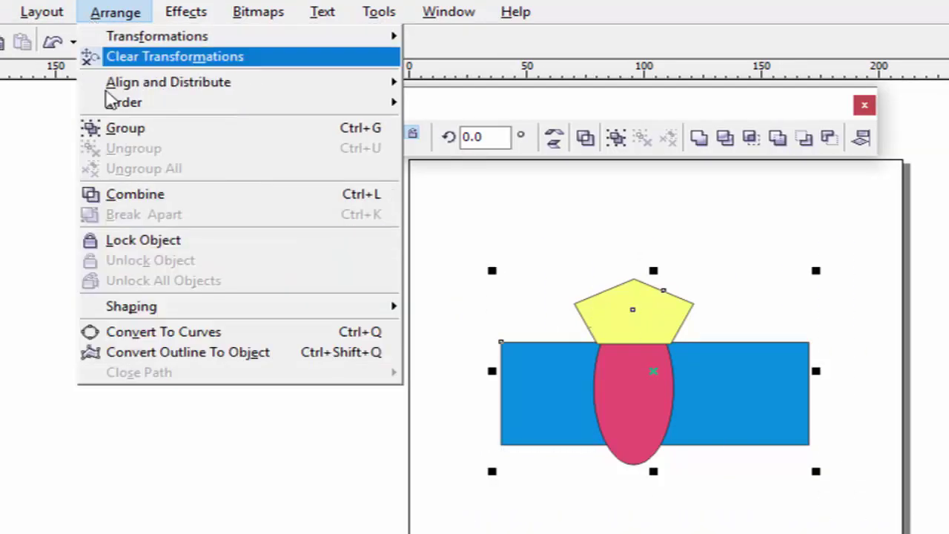
left_click(115, 131)
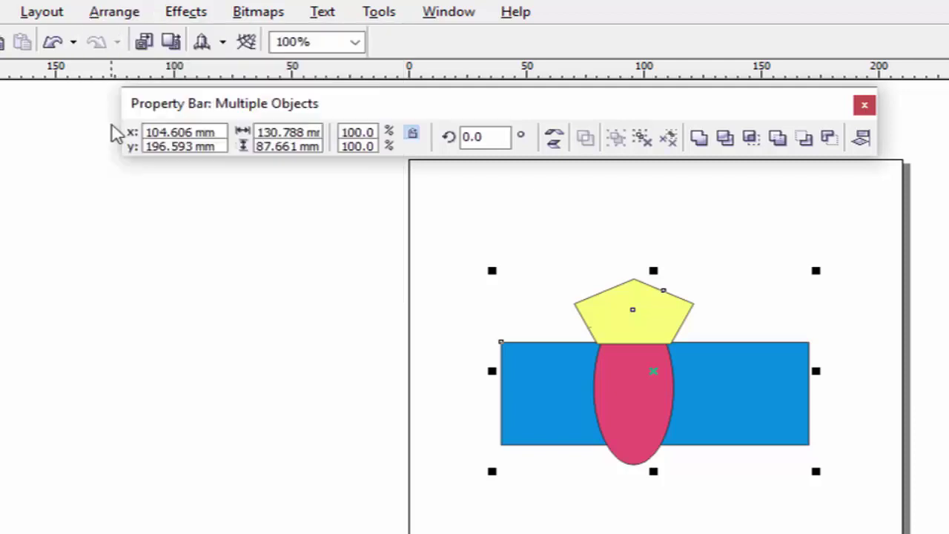
left_click(134, 366)
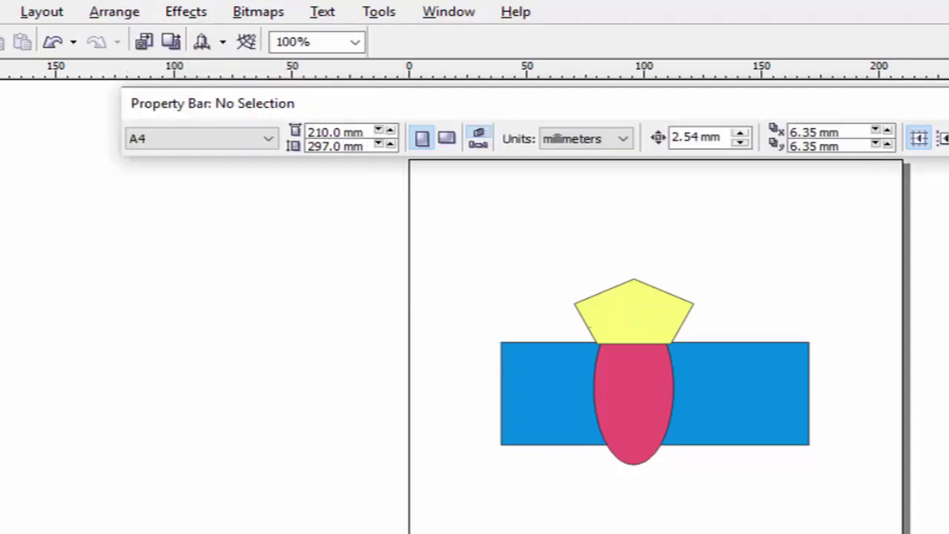
Draw a pink 60 × 20 mm ellipse over the rectangle's left end and a yellow 75 × 20 mm ellipse over its right end
key("F7")
left_click_drag(443, 376, 585, 421)
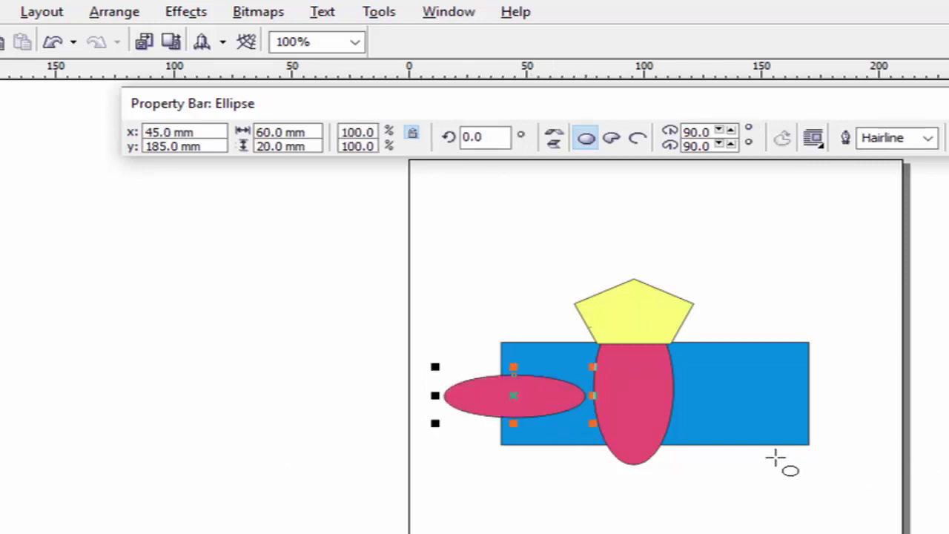
left_click(732, 387)
left_click_drag(790, 395, 879, 419)
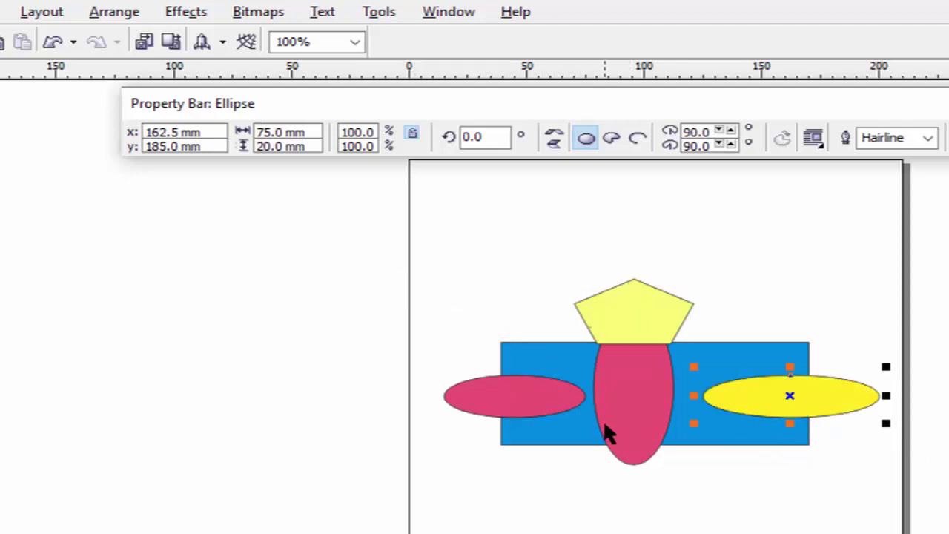
Shift the three-shape group as one object, leaving its rectangle overlapping both new horizontal ellipses
left_click_drag(605, 425, 613, 378)
left_click_drag(686, 324, 678, 360)
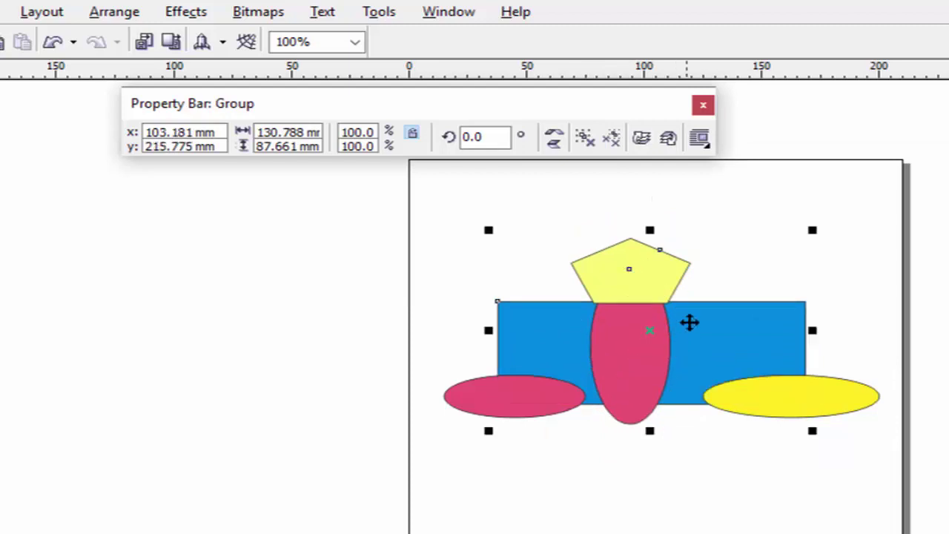
left_click_drag(690, 322, 680, 355)
Group the existing three-shape group with the two horizontal ellipses, and select the resulting nested group
left_click_drag(345, 233, 944, 502)
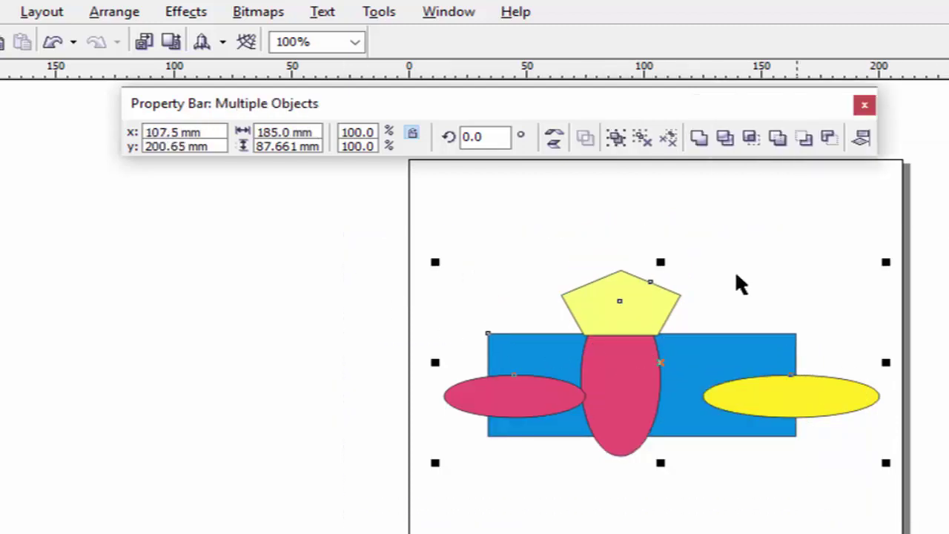
left_click(132, 14)
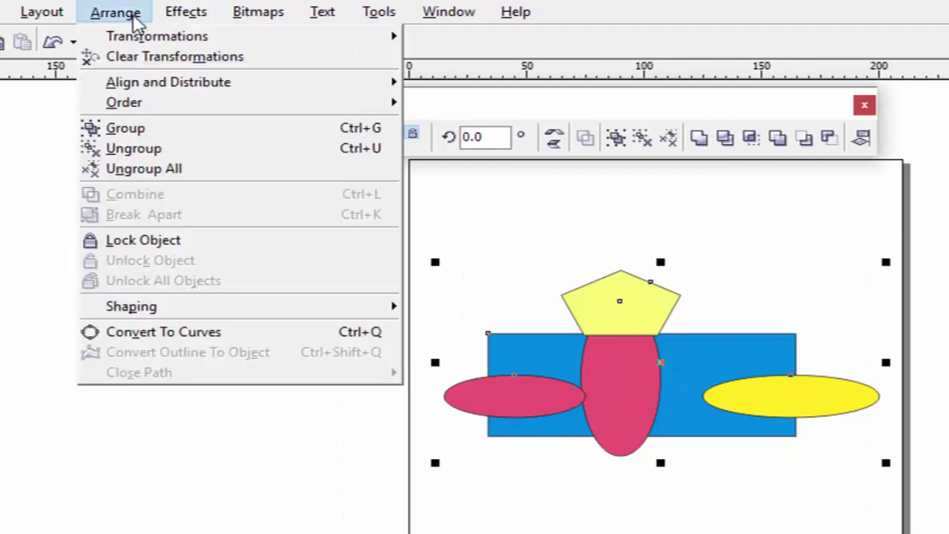
left_click(152, 129)
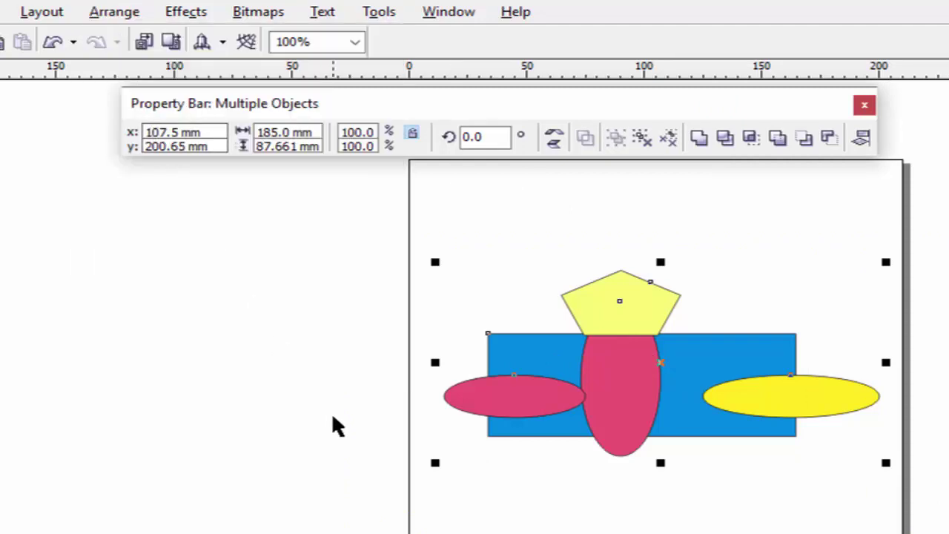
left_click(563, 469)
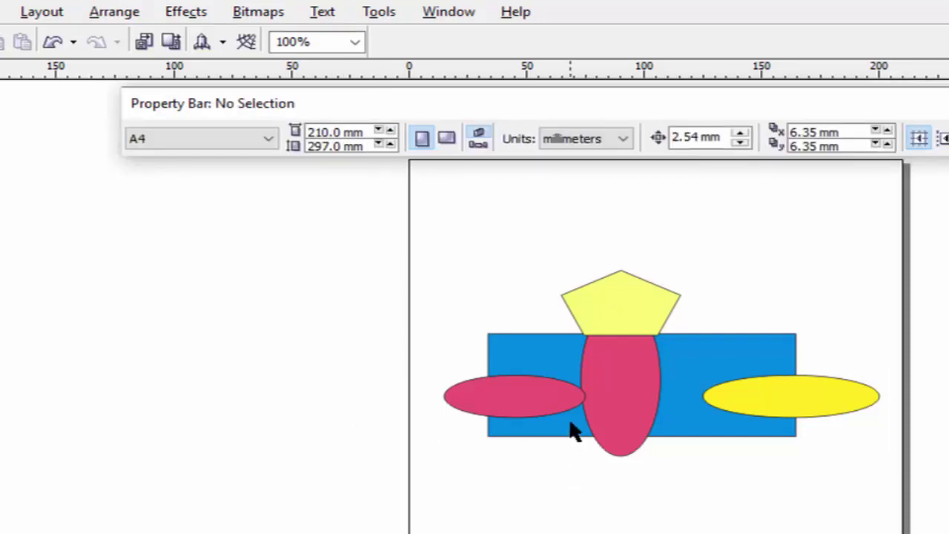
left_click(575, 431)
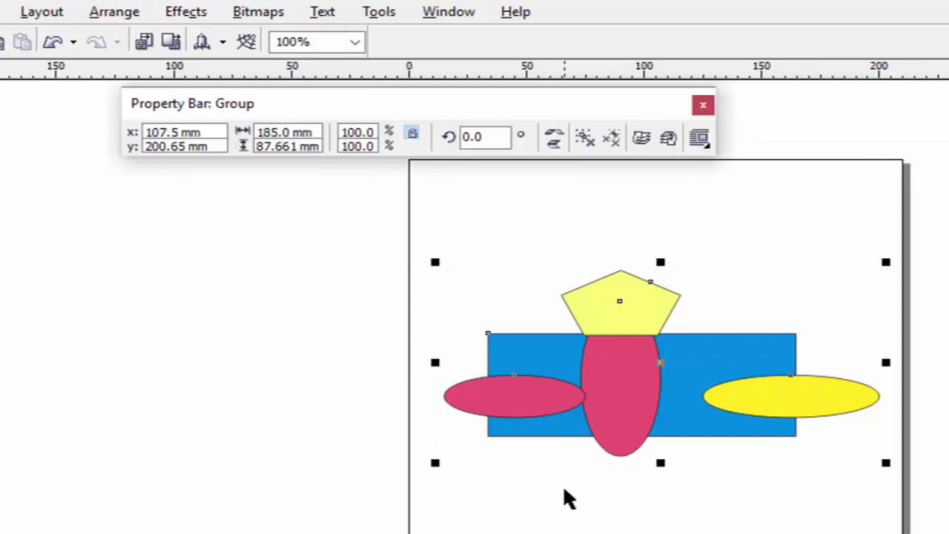
left_click(108, 16)
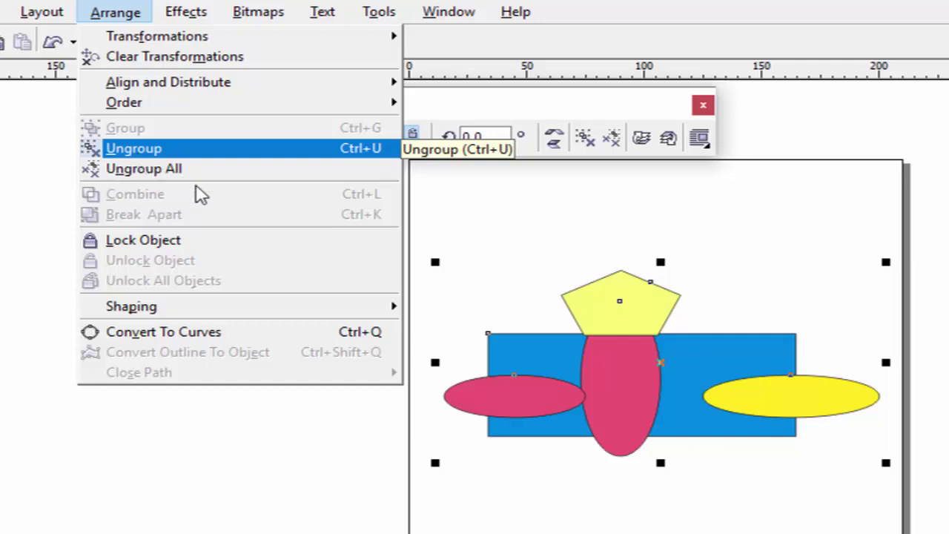
left_click(460, 400)
left_click(503, 408)
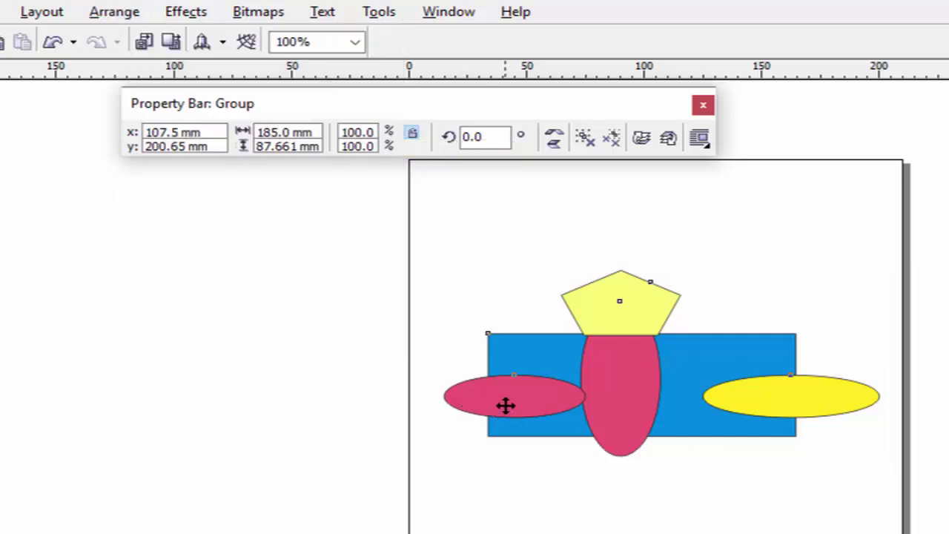
left_click(516, 435)
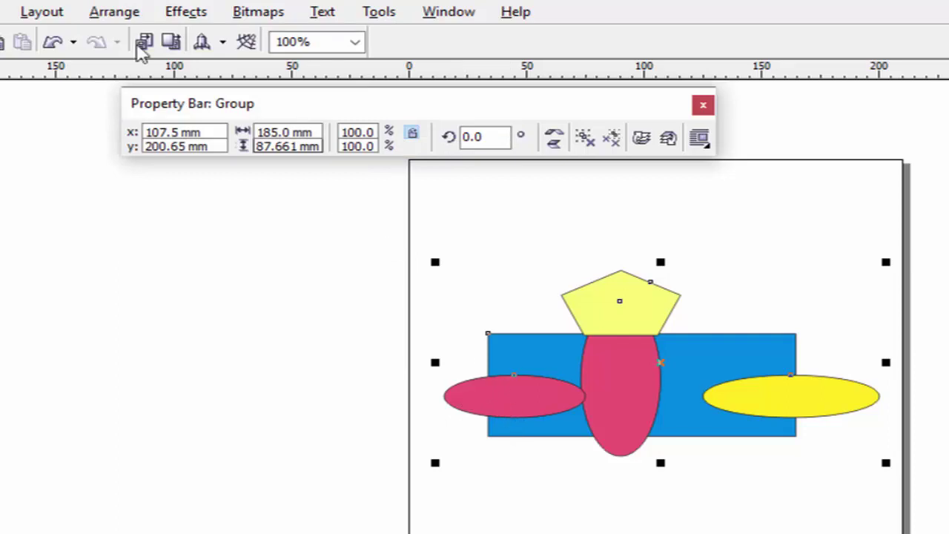
Break the nested group into individual shapes with Ungroup All and clear the selection
left_click(115, 12)
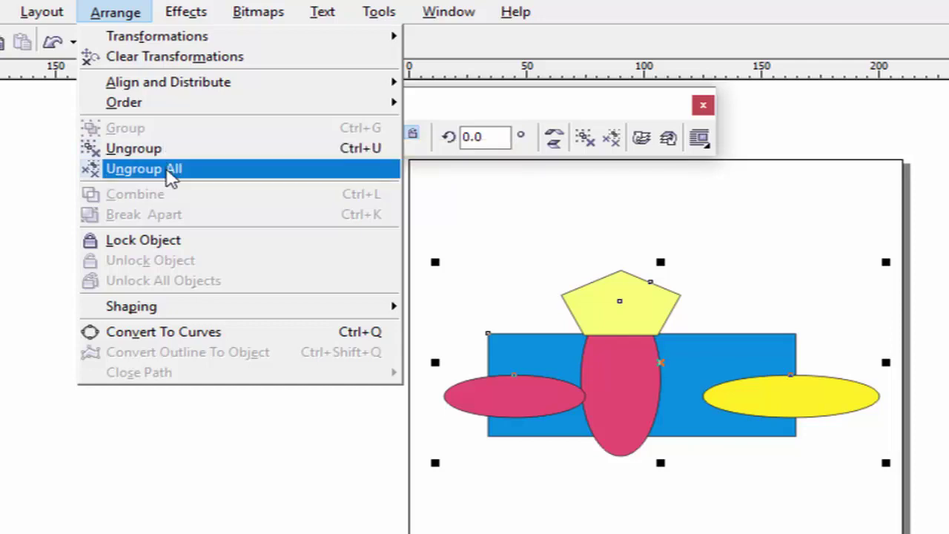
left_click(171, 169)
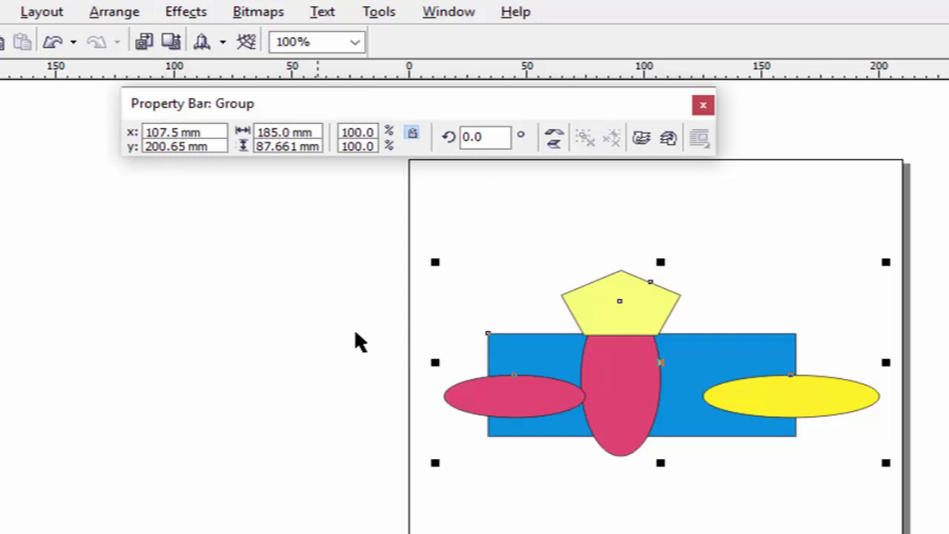
left_click(593, 515)
Move the two horizontal ellipses down and outward from the rectangle, and shift the blue rectangle slightly up and right
left_click_drag(552, 416, 505, 499)
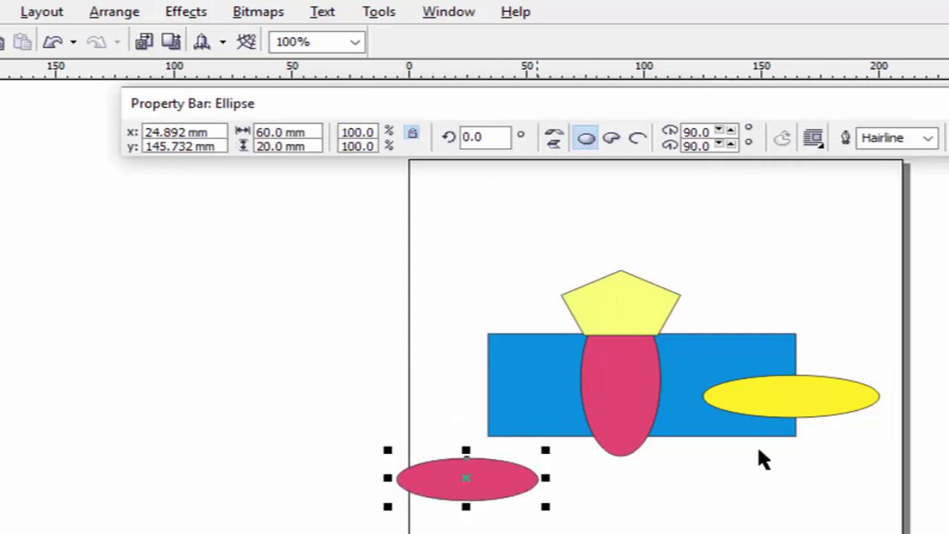
left_click_drag(789, 419, 839, 493)
left_click_drag(704, 397, 739, 376)
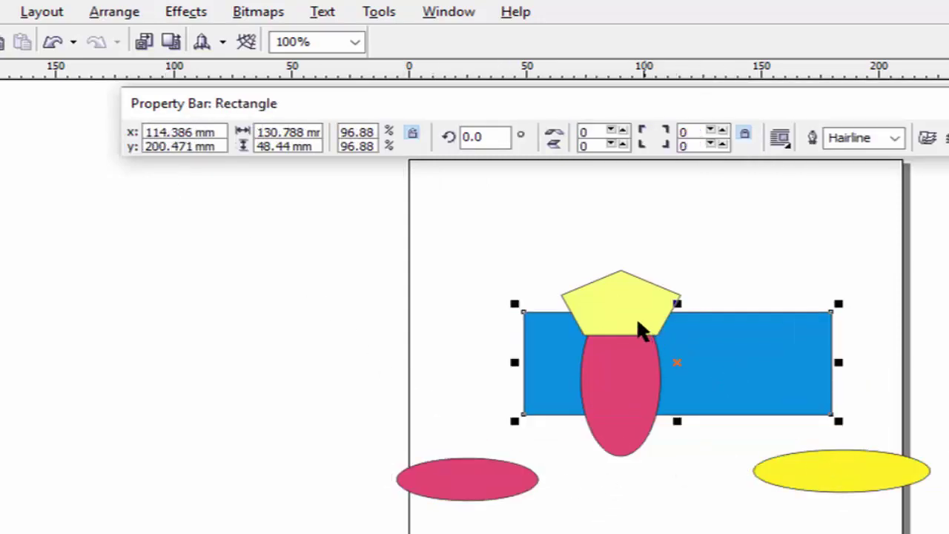
Move the pentagon up clear of the blue rectangle and shift the vertical pink ellipse toward the rectangle's centre
left_click_drag(638, 329, 657, 271)
left_click_drag(645, 375, 694, 367)
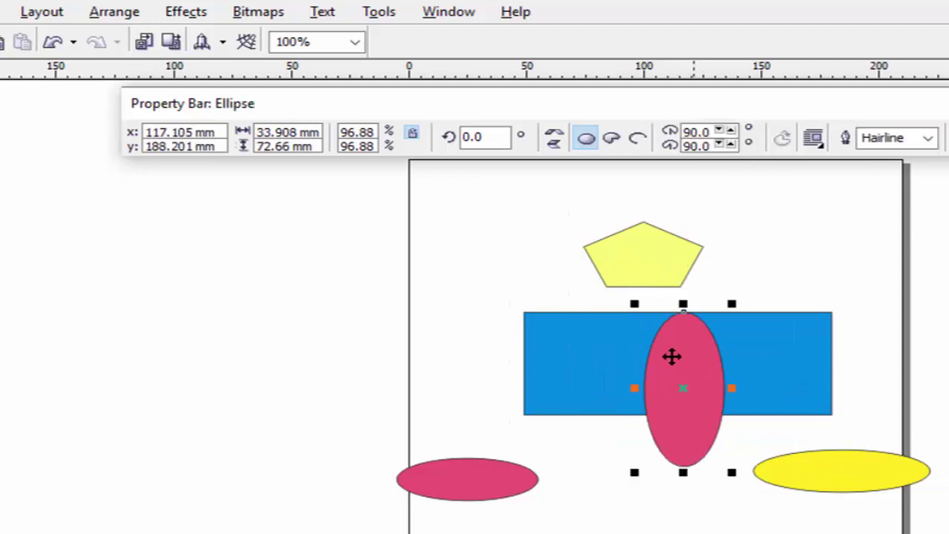
left_click(636, 359)
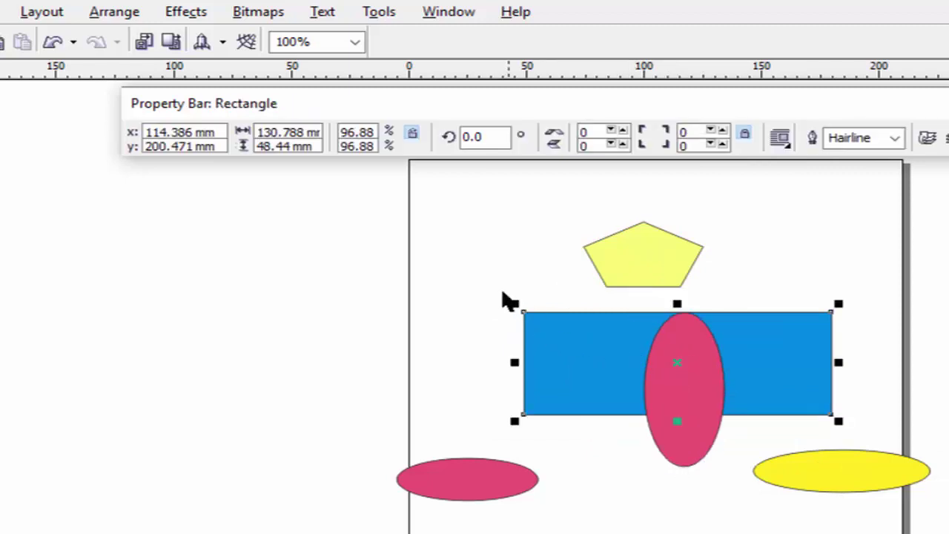
Move the blue rectangle to the lower part of the page and place the vertical pink ellipse over its middle
left_click(43, 14)
mouse_move(113, 13)
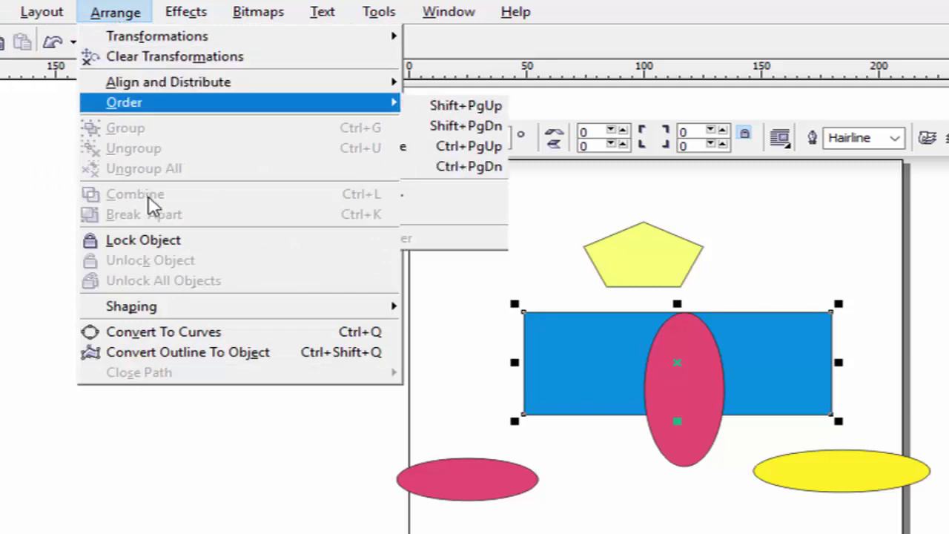
left_click(606, 403)
left_click_drag(606, 373, 616, 499)
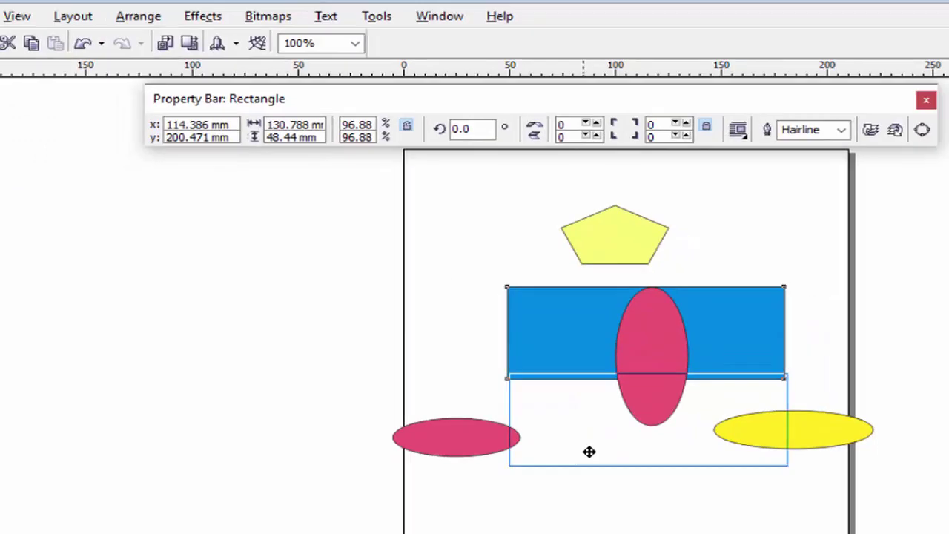
left_click_drag(589, 452, 556, 533)
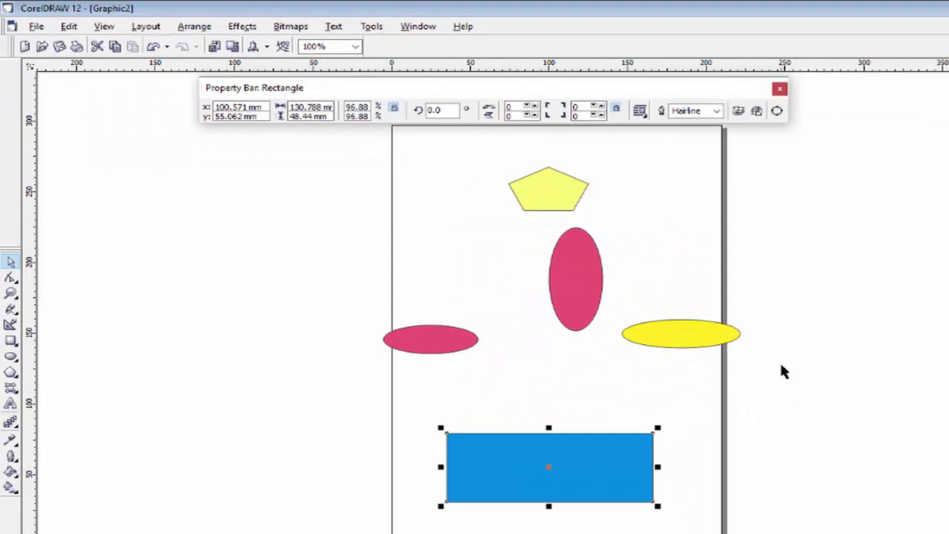
left_click_drag(570, 277, 550, 451)
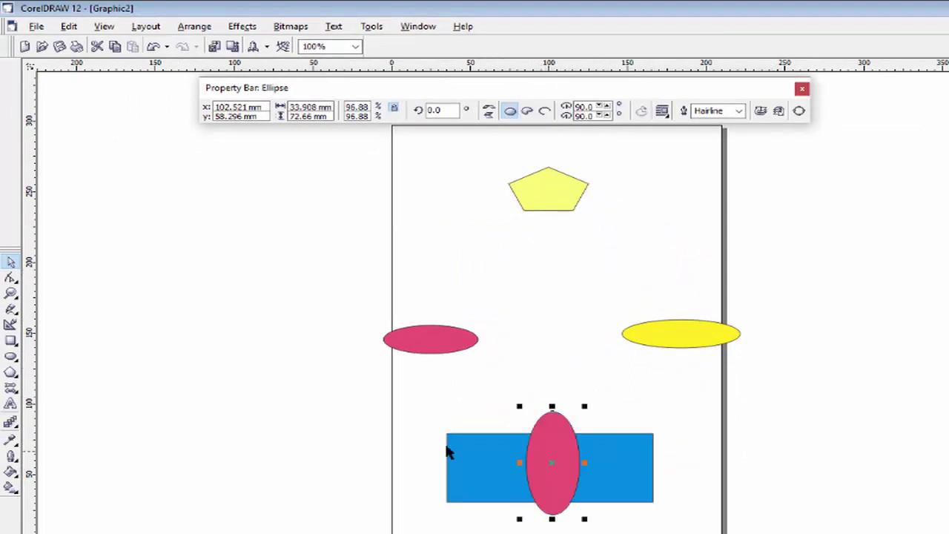
Combine the blue rectangle with the vertical pink ellipse, and undo the combination
left_click_drag(586, 511, 705, 533)
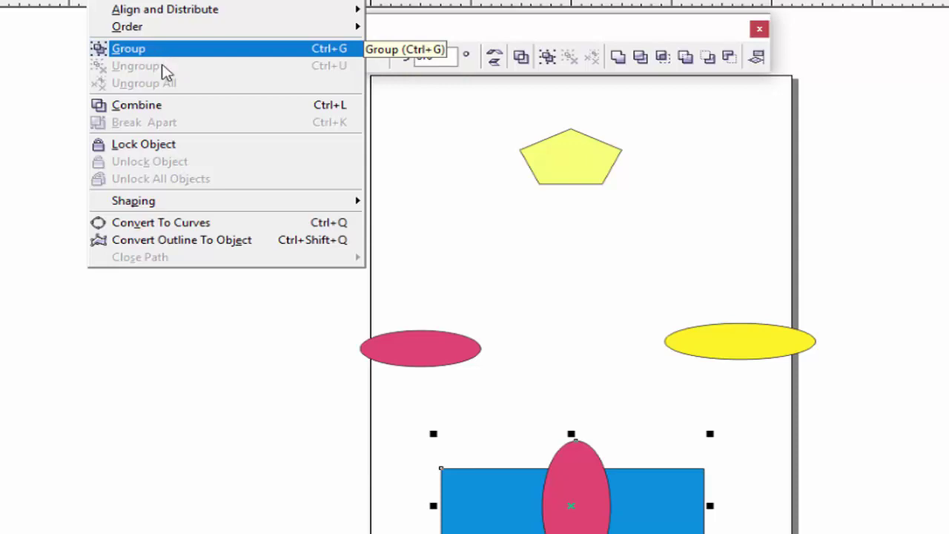
left_click(159, 109)
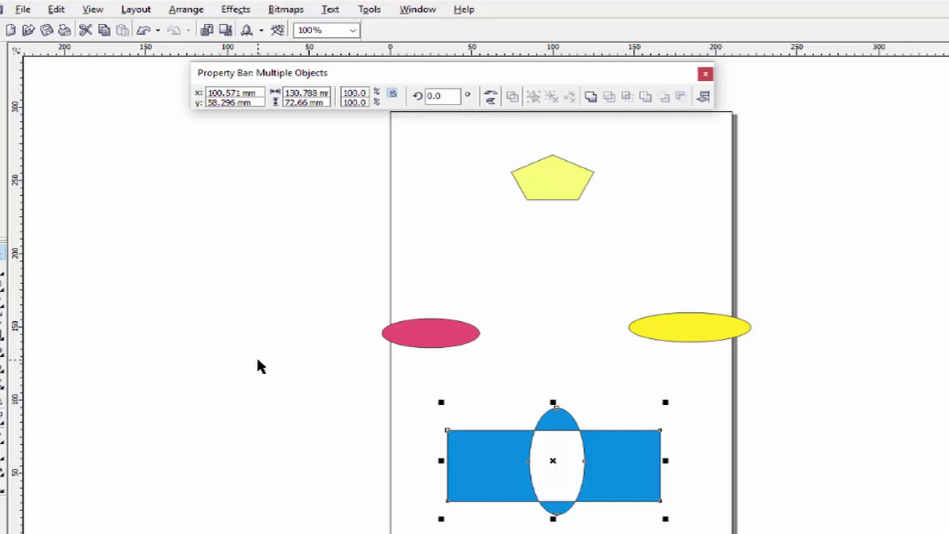
key("ctrl+l")
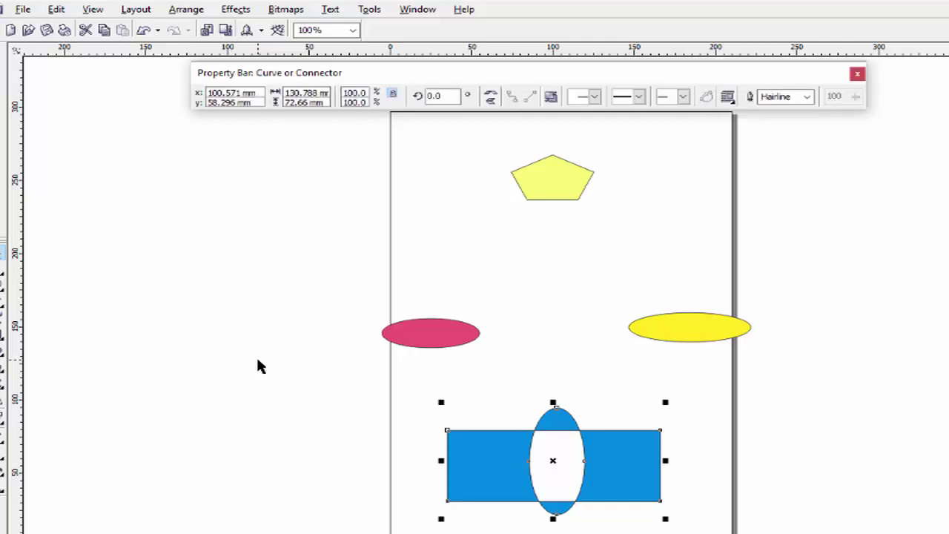
key("ctrl+z")
key("Escape")
Shift the vertical pink ellipse and the blue rectangle slightly up and right as separate objects, keeping them overlapped
double_click(564, 474)
left_click(557, 470)
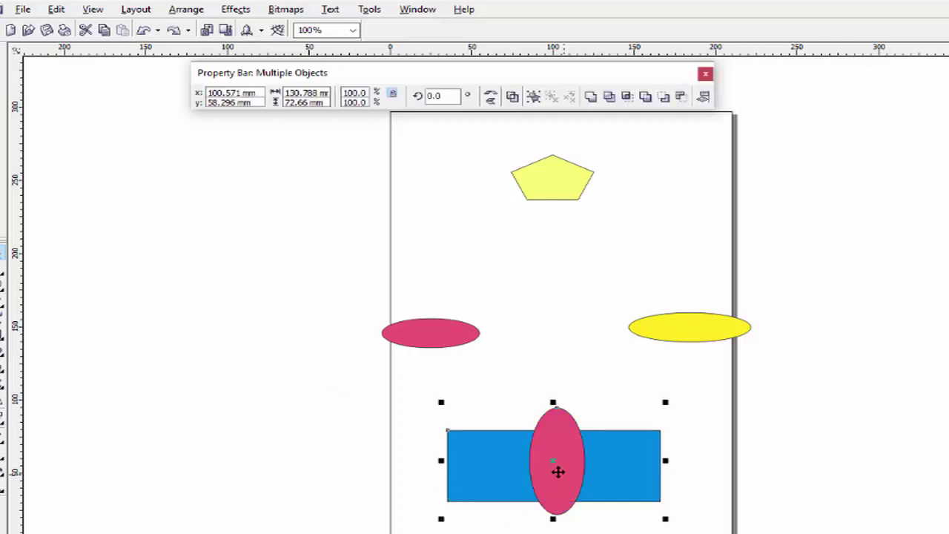
mouse_move(557, 470)
left_mouse_down()
mouse_move(594, 466)
mouse_move(568, 412)
mouse_move(566, 443)
mouse_move(564, 386)
mouse_move(563, 452)
left_mouse_up()
key("ctrl+z")
left_click(707, 453)
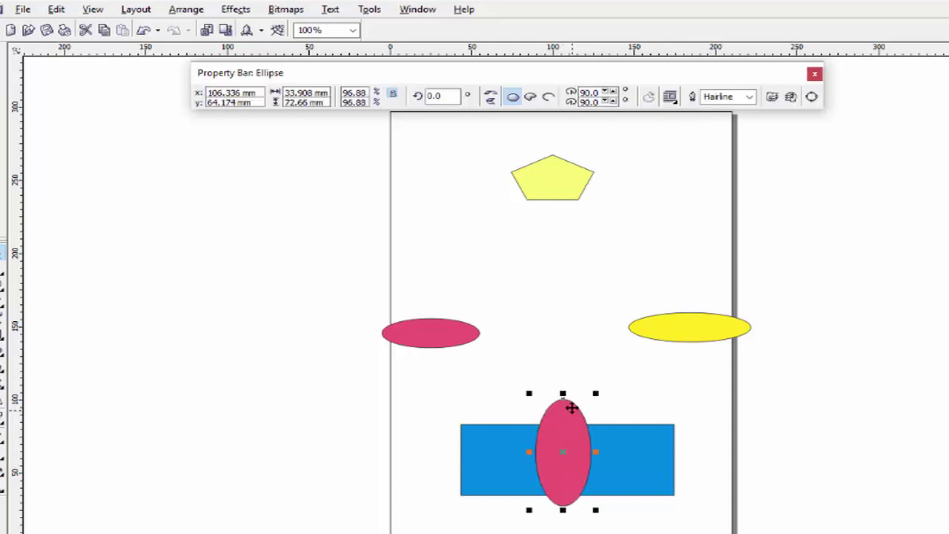
left_click(573, 378)
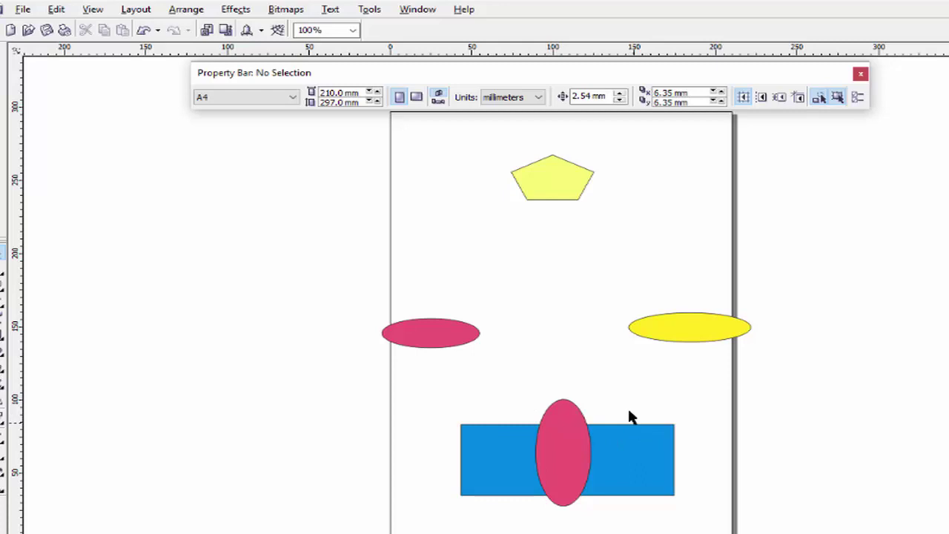
left_click(629, 458)
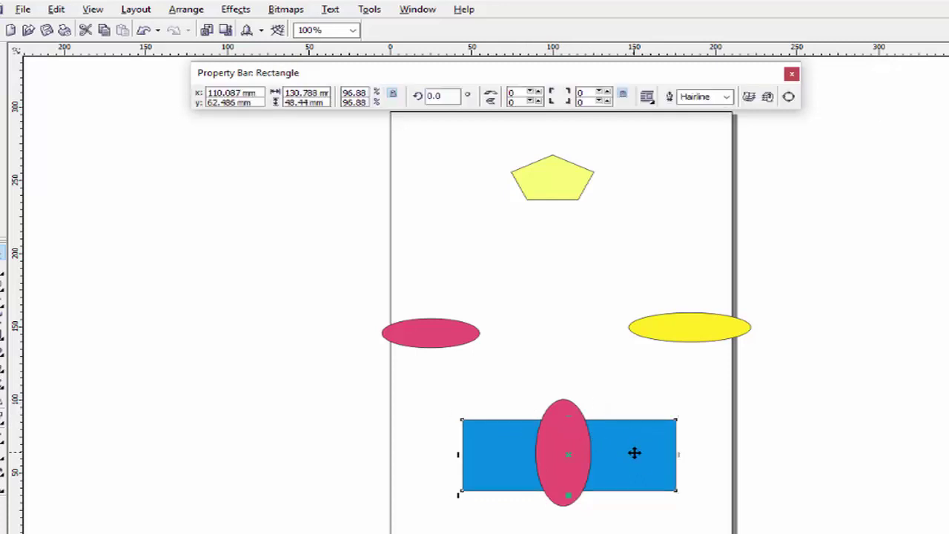
mouse_move(634, 451)
left_mouse_down()
mouse_move(646, 438)
mouse_move(639, 452)
left_mouse_up()
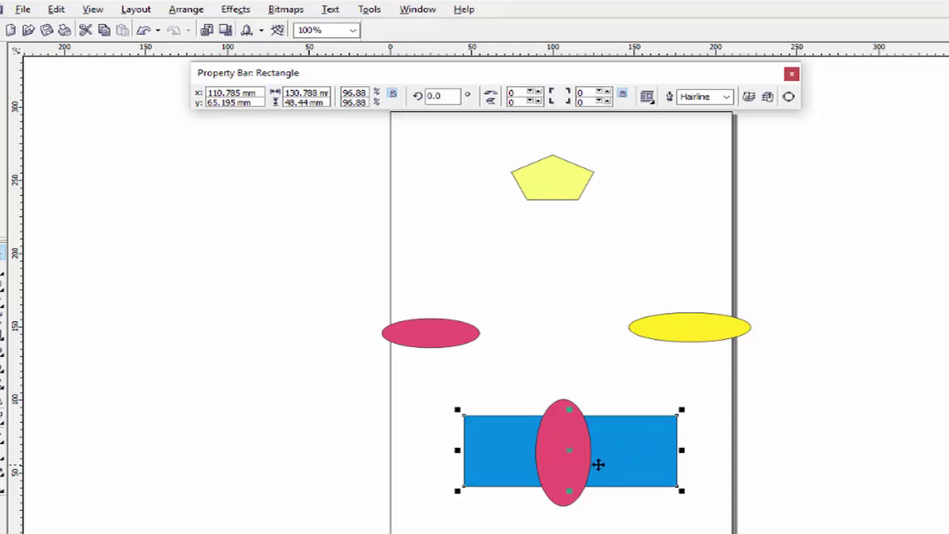
Combine the overlapping rectangle and vertical ellipse into one curve, and break that curve apart
left_click_drag(401, 385, 729, 533)
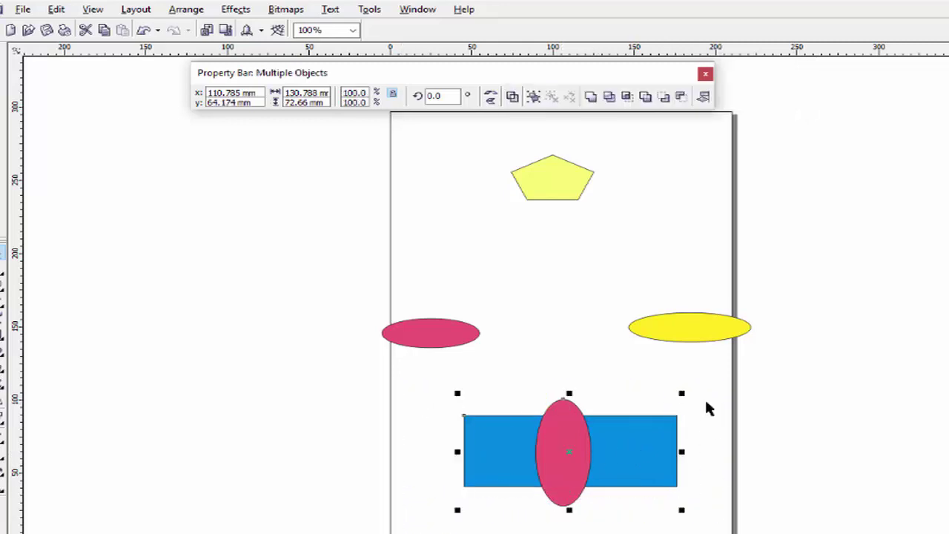
left_click(187, 10)
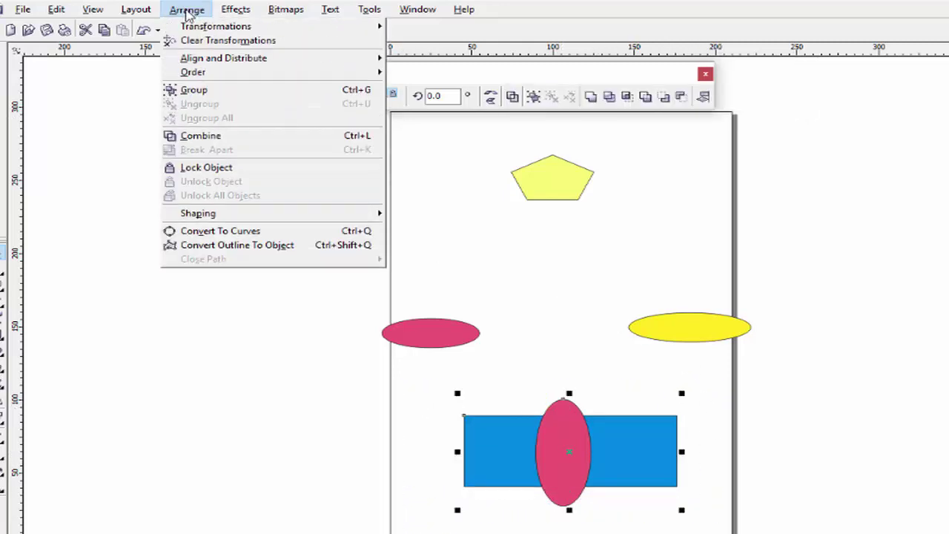
left_click(192, 137)
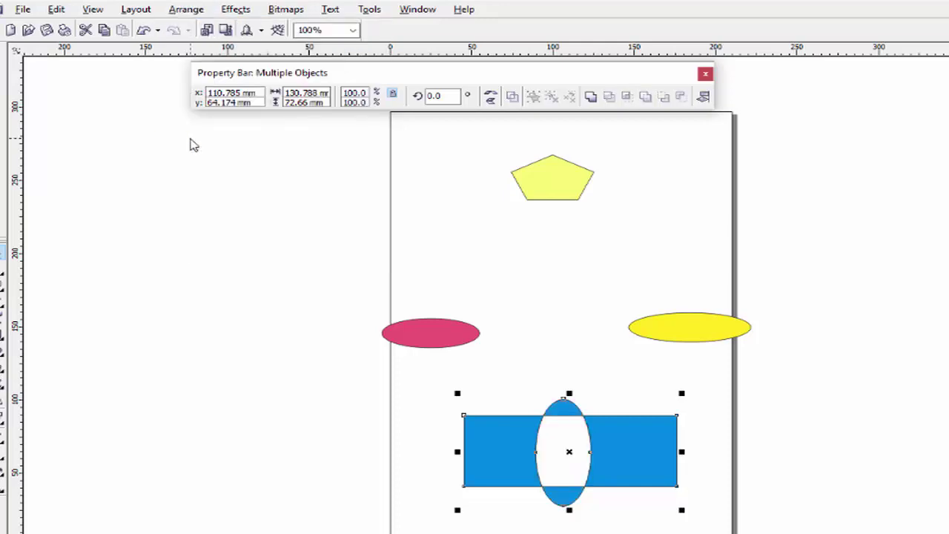
left_click(175, 13)
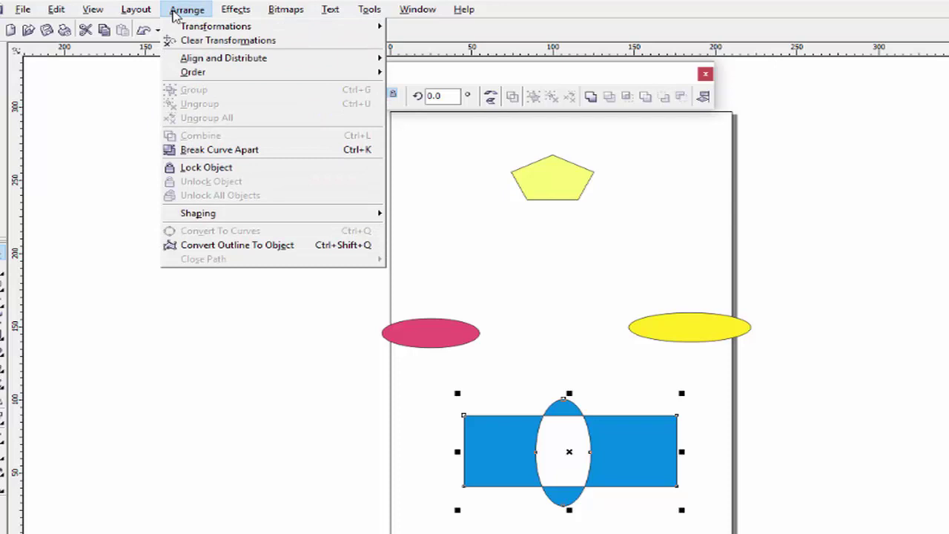
left_click(299, 151)
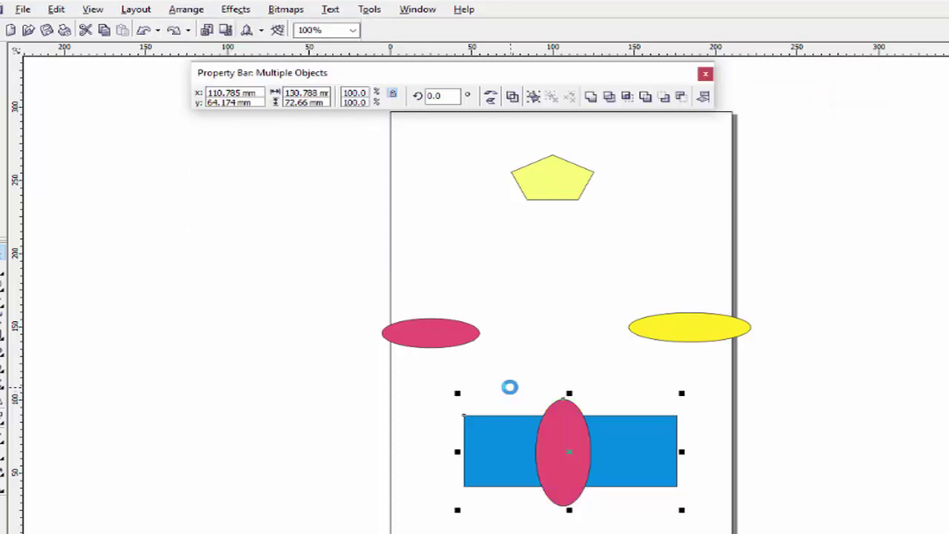
Group the blue rectangle and vertical pink ellipse to compare with combining, and separate them again
left_click(408, 388)
left_click_drag(408, 389, 729, 521)
left_click(178, 10)
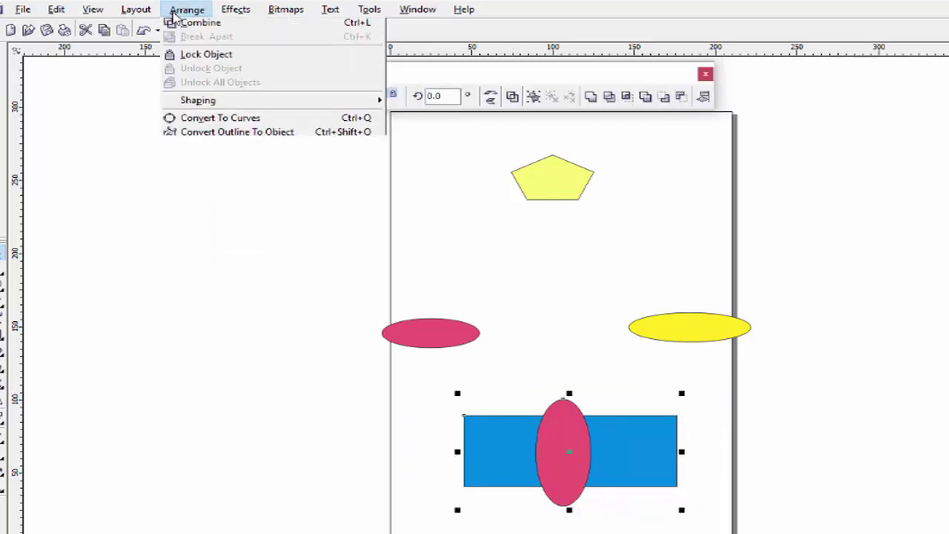
left_click(187, 90)
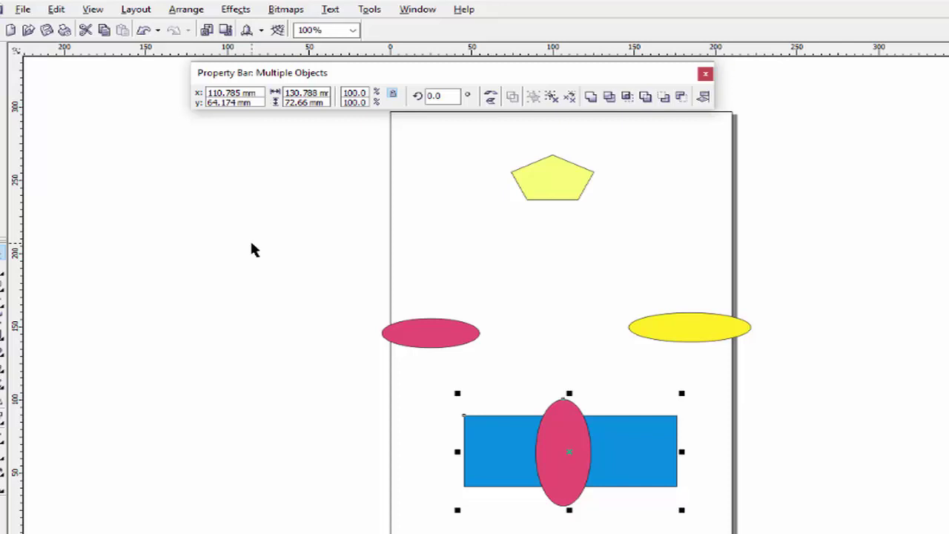
left_click(191, 10)
left_click(445, 396)
key("Escape")
Select the blue rectangle and the overlapping vertical pink ellipse together and merge them with Combine
left_click(479, 442)
left_click_drag(415, 396, 723, 528)
left_click(187, 10)
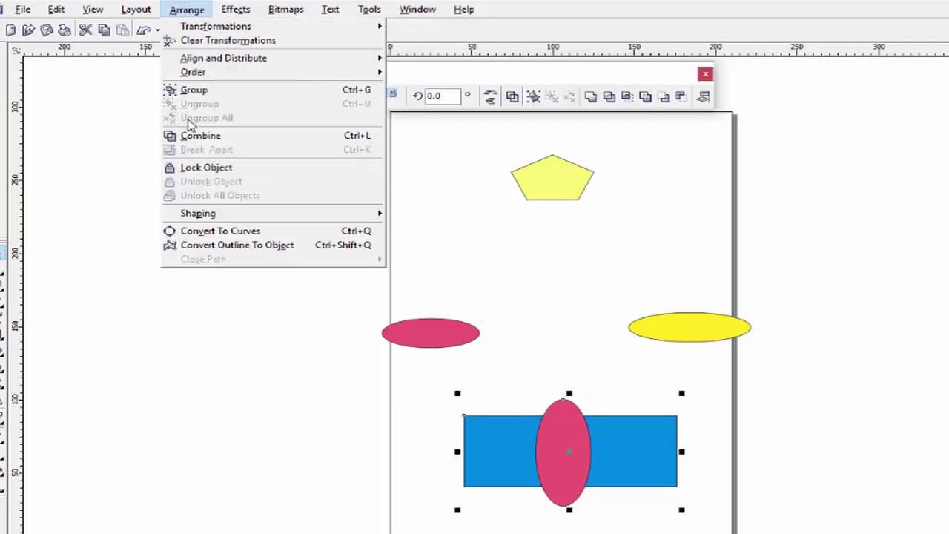
left_click(190, 138)
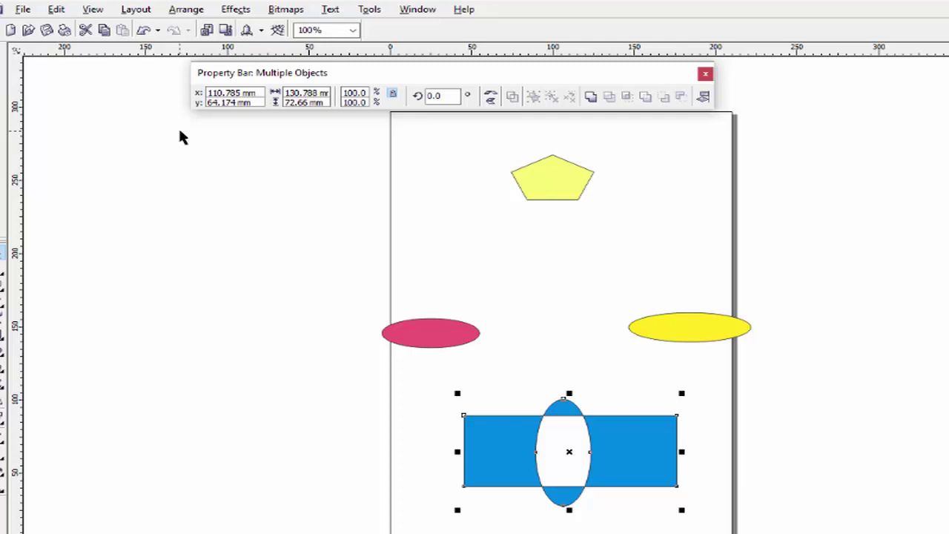
Separate the combined shape with Break Curve Apart and shift its rectangle slightly up and left
left_click(179, 13)
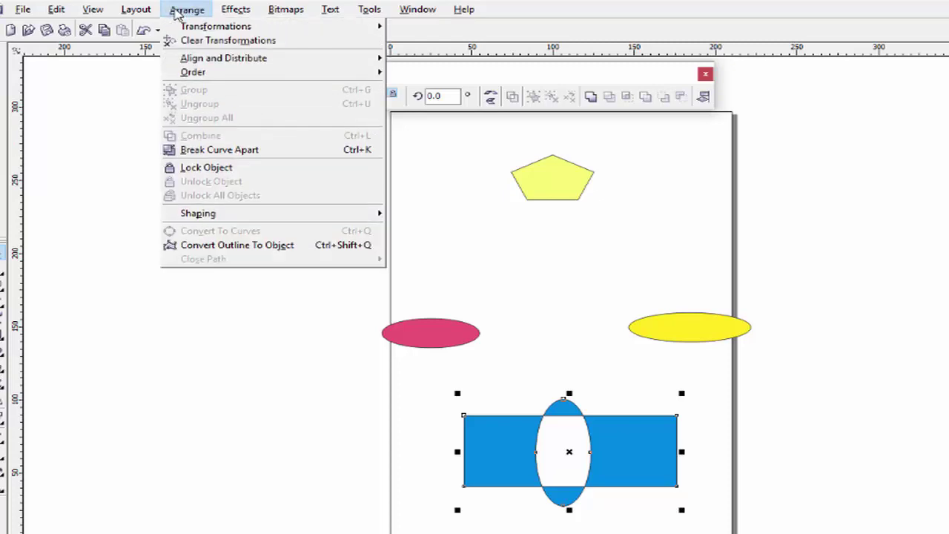
left_click(220, 150)
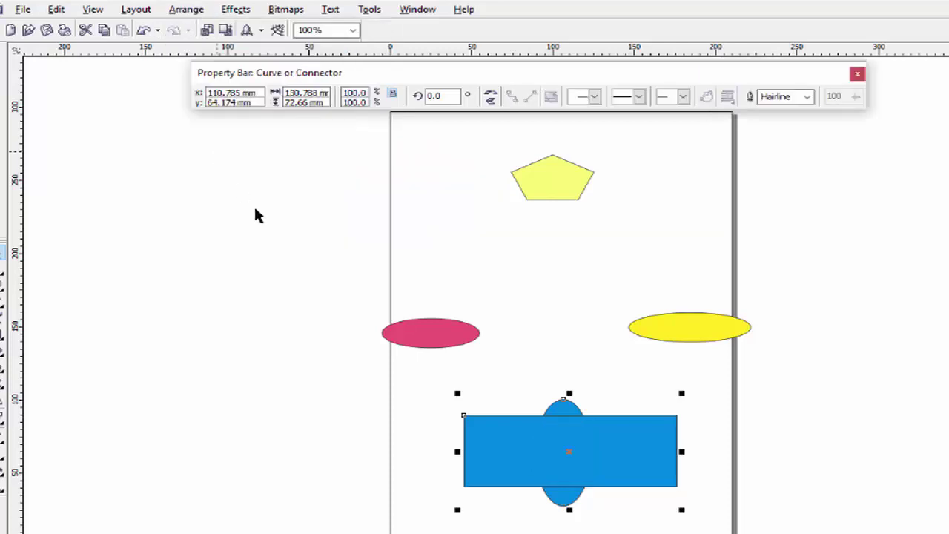
left_click(522, 505)
left_click_drag(534, 462, 528, 441)
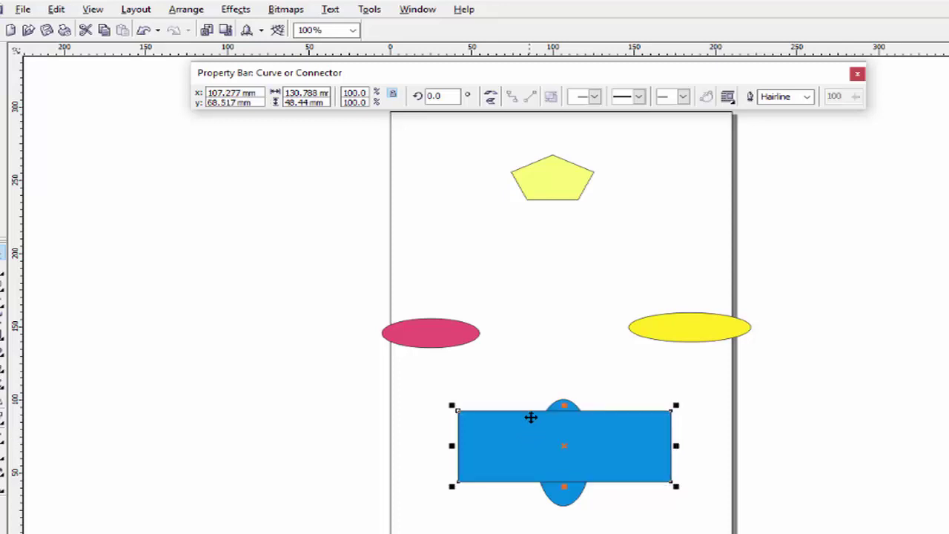
Move the blue rectangle up below the pentagon and scale it down to about 86 by 32 mm
left_click(195, 10)
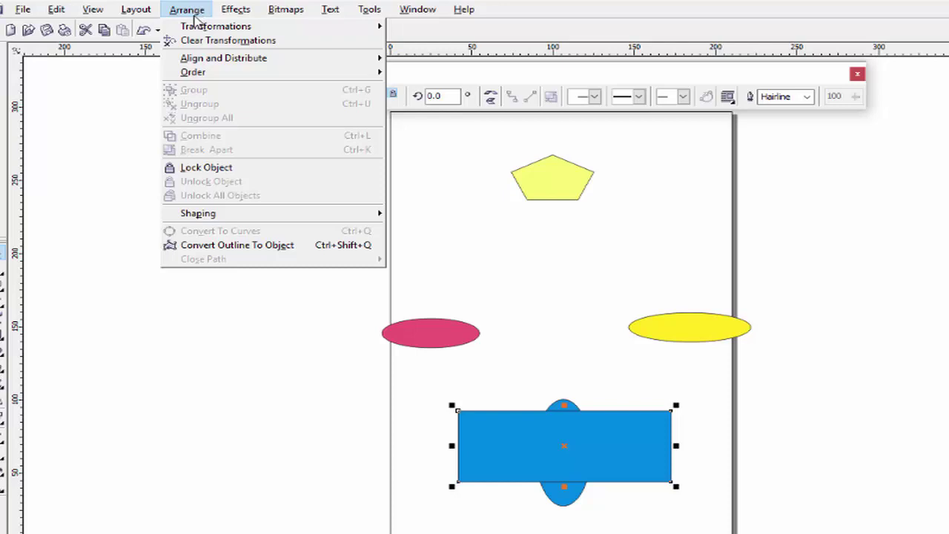
left_click(232, 169)
left_click_drag(539, 272, 539, 267)
left_click_drag(659, 228, 600, 254)
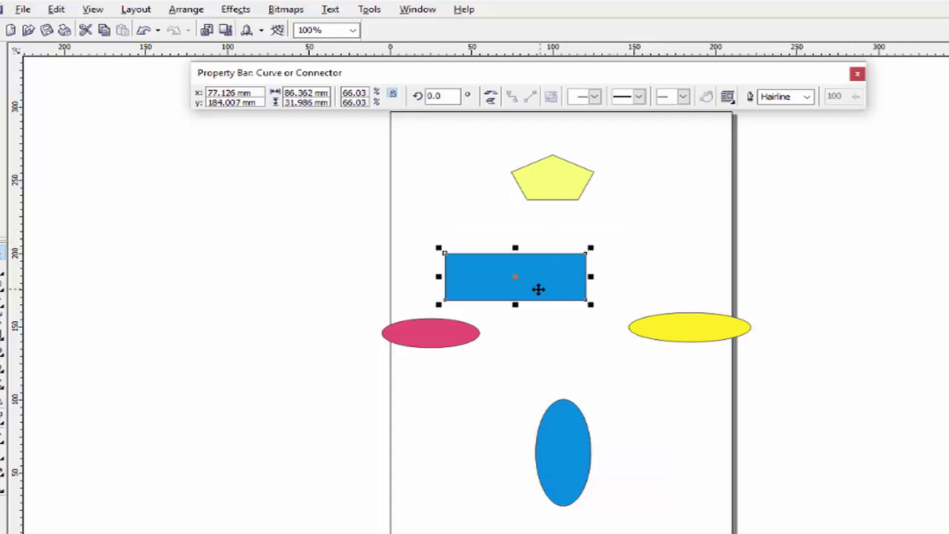
Spread the five shapes apart: rectangle up-left, pentagon up-right, both horizontal ellipses inside the page, and blue ellipse toward the lower right
left_click_drag(539, 288, 497, 246)
left_click_drag(549, 192, 635, 163)
left_click_drag(667, 315, 633, 303)
left_click(436, 344)
left_click_drag(436, 343, 463, 336)
left_click(582, 478)
left_click_drag(582, 478, 663, 490)
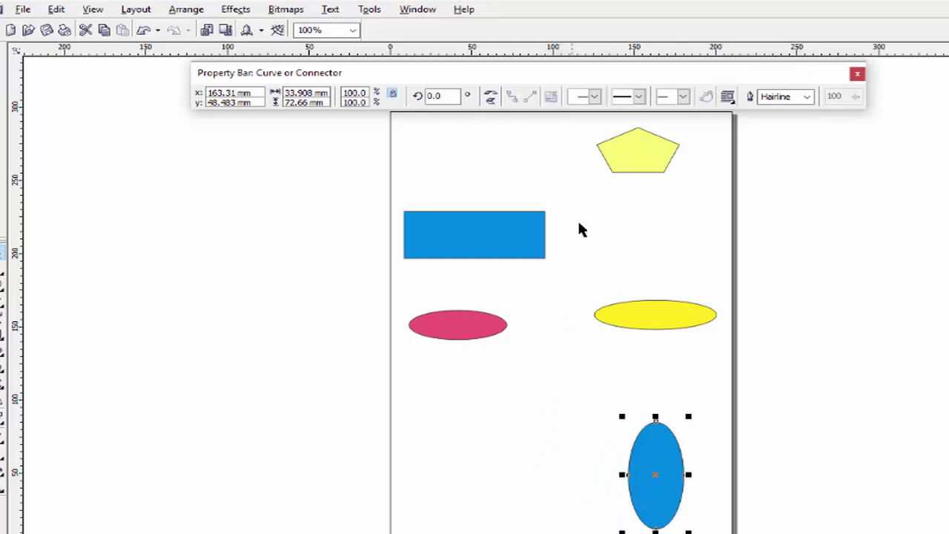
Shift the yellow pentagon slightly right and down, and lock it in place
left_click(626, 171)
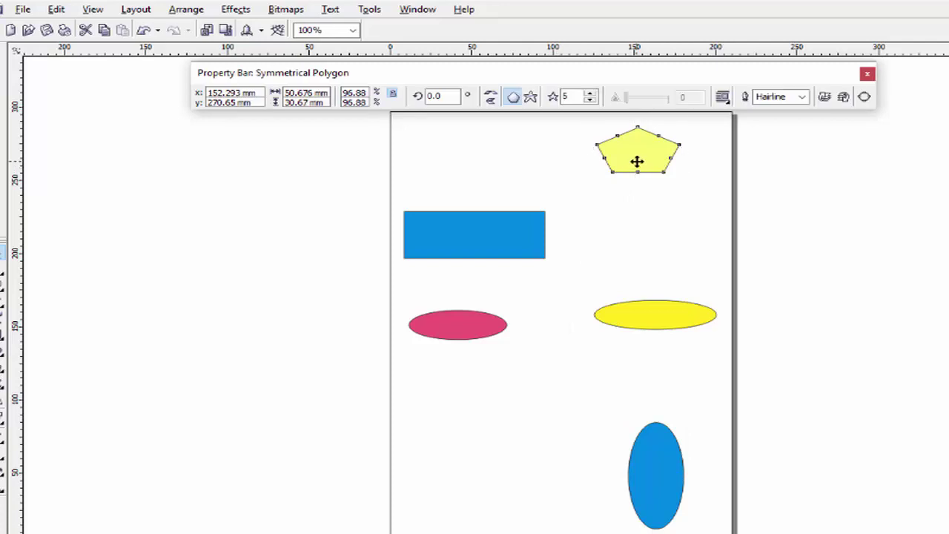
mouse_move(636, 161)
left_mouse_down()
mouse_move(632, 178)
mouse_move(644, 156)
left_mouse_up()
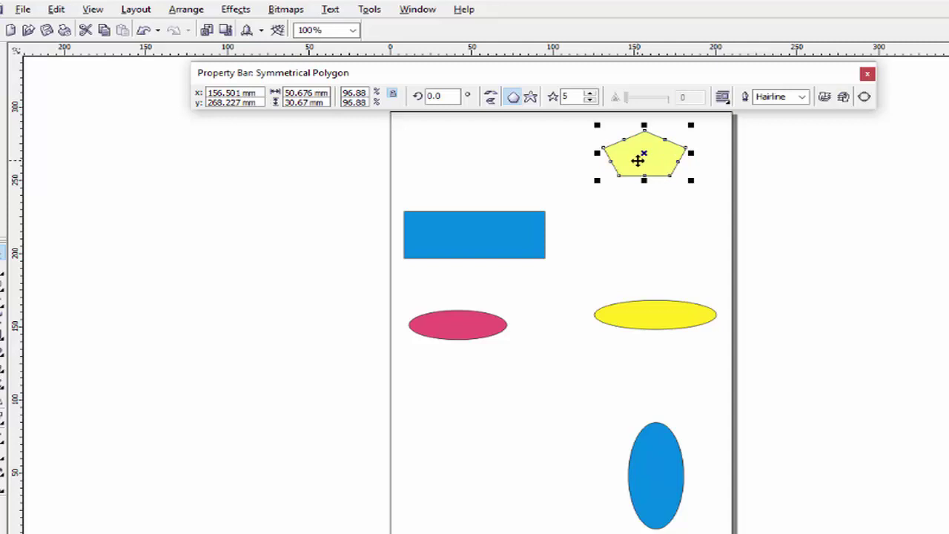
left_click(181, 11)
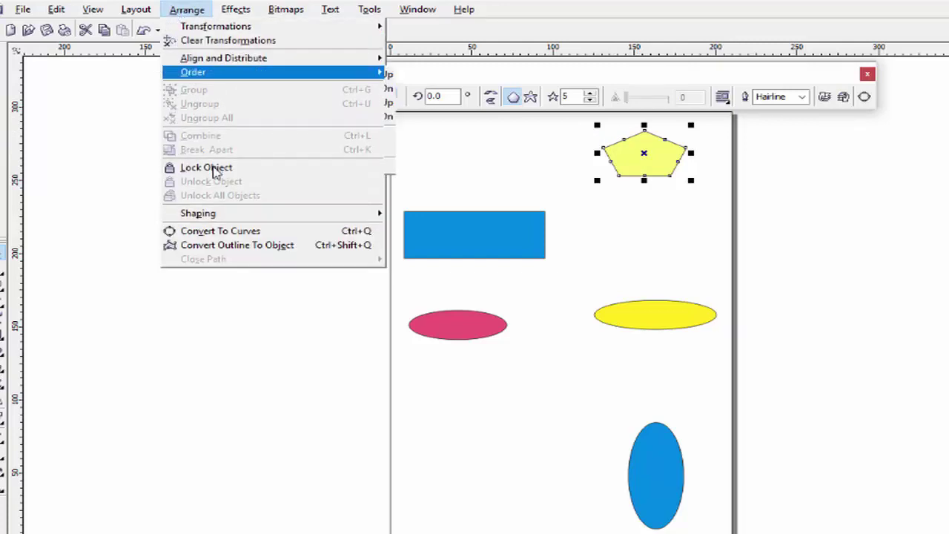
left_click(214, 168)
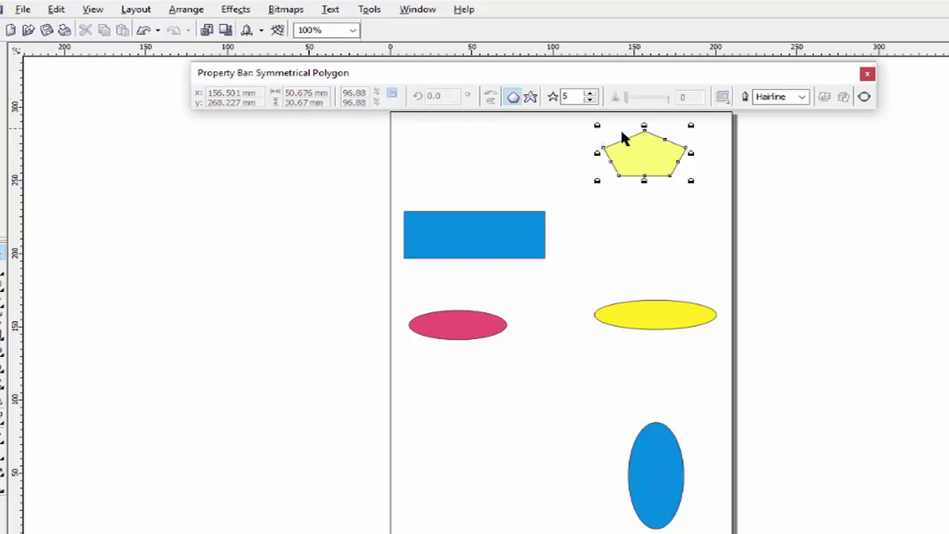
Try to move the locked yellow pentagon downward
left_click_drag(655, 161, 638, 188)
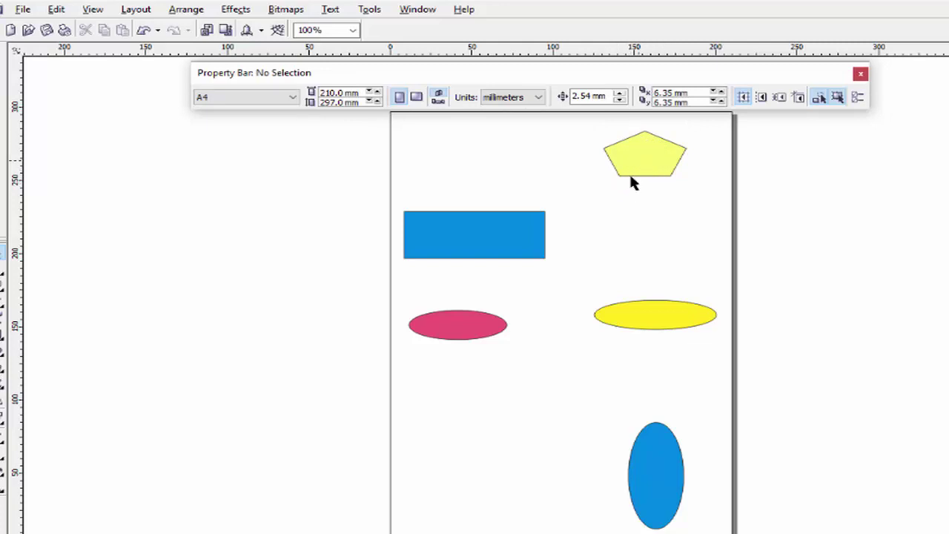
left_click_drag(636, 165, 647, 201)
left_click(668, 171)
Try to change the uniform fill of the locked yellow pentagon
left_click(665, 178)
left_click(653, 181)
key("shift+F11")
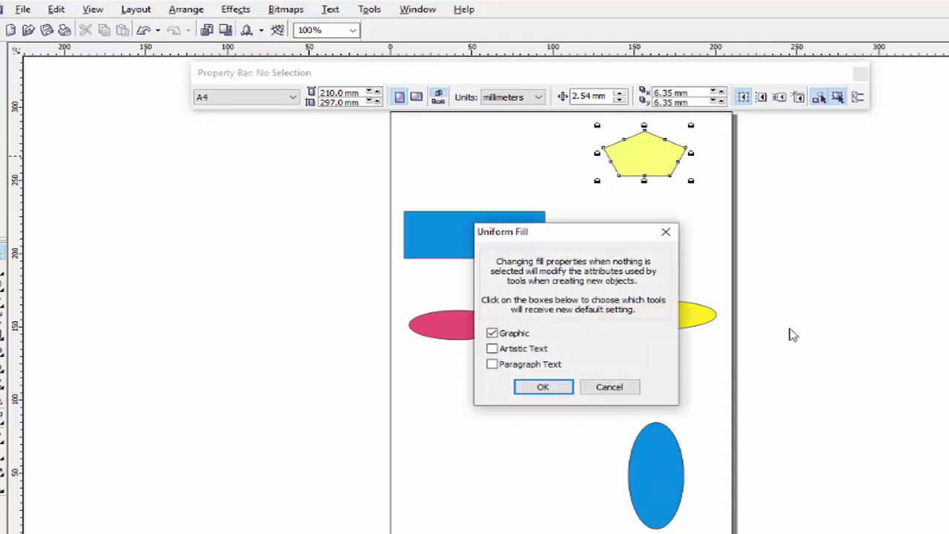
left_click(625, 393)
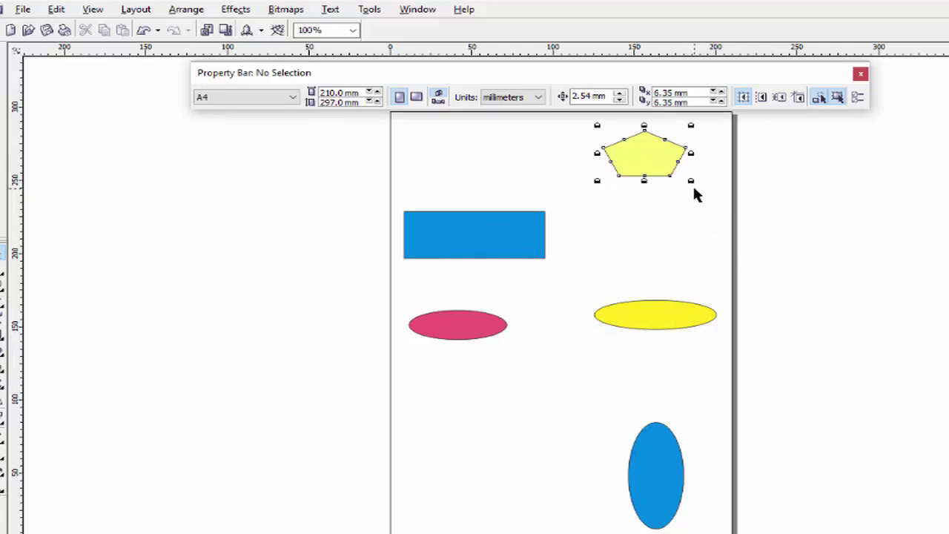
Lock the blue rectangle and the pink ellipse in place
left_click(484, 249)
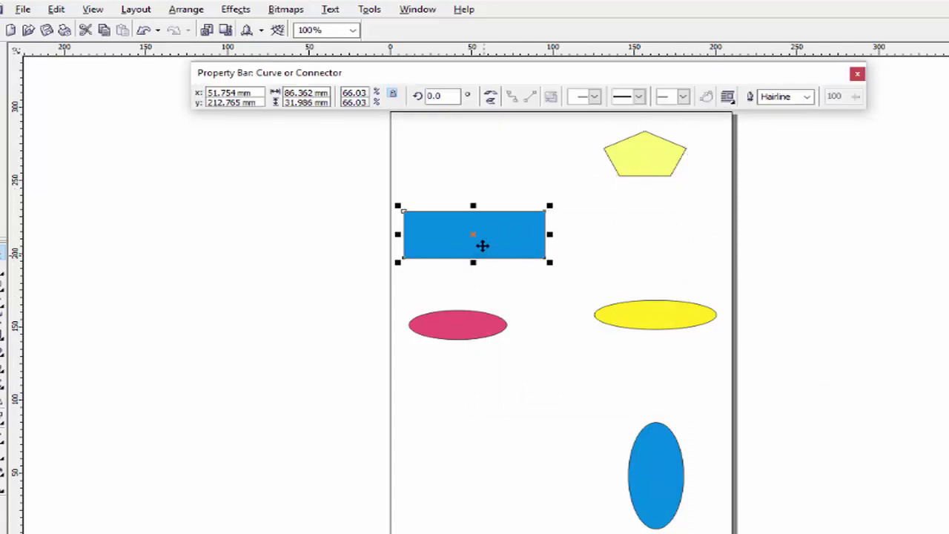
left_click(181, 9)
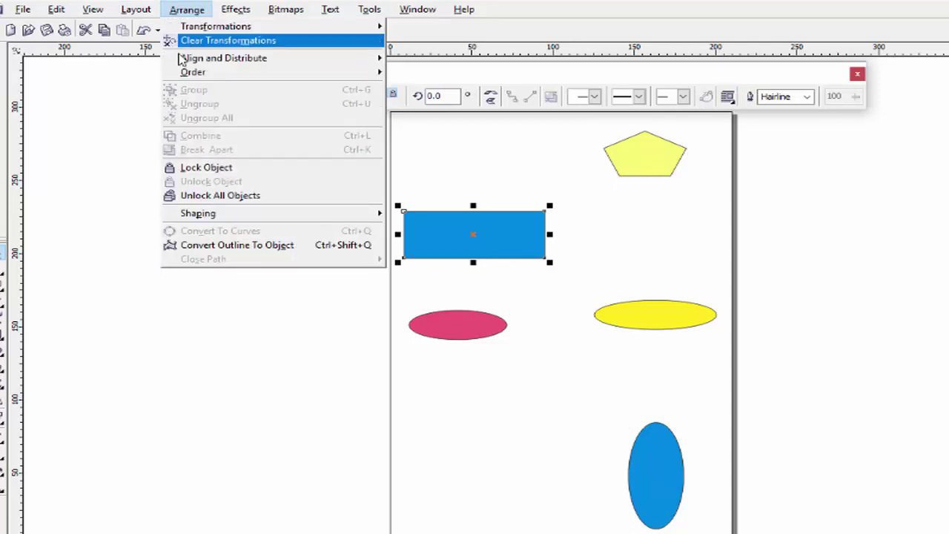
mouse_move(181, 70)
left_click(202, 173)
left_click(457, 327)
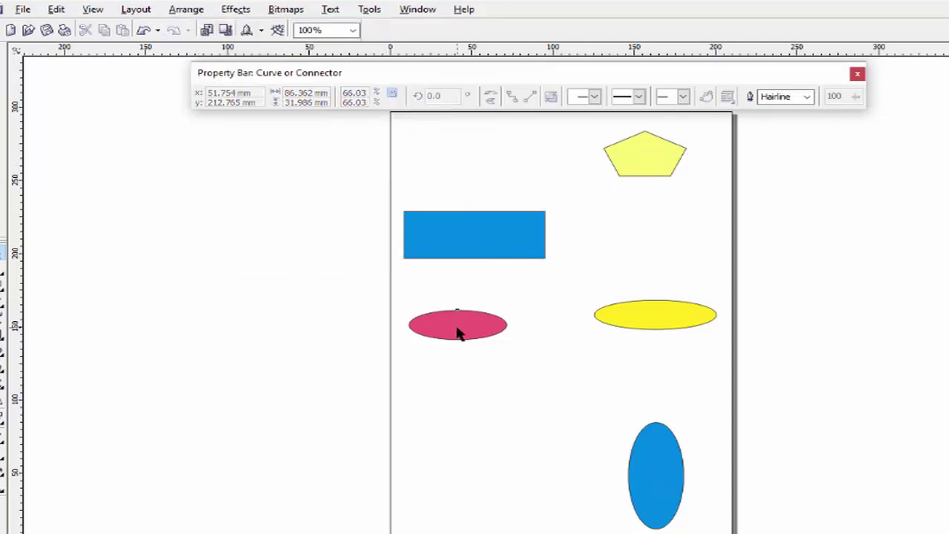
left_click(170, 12)
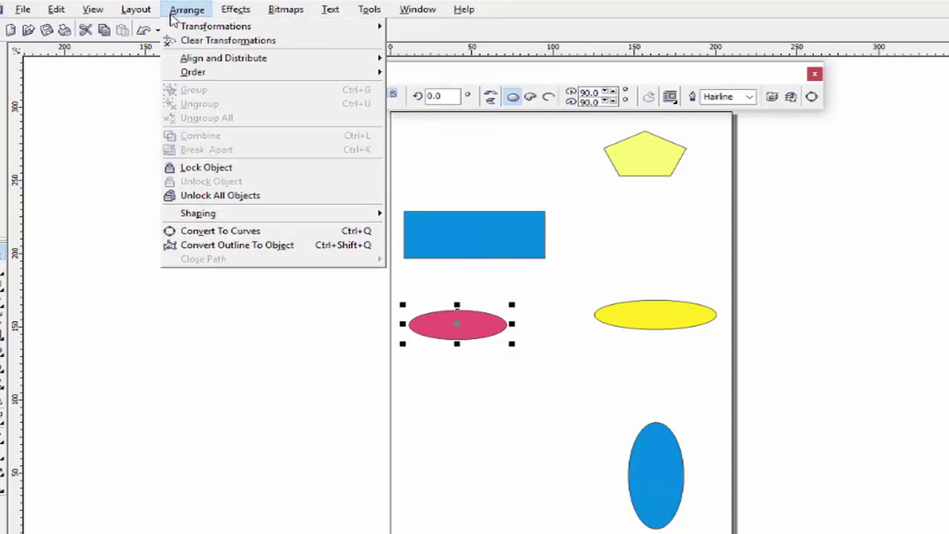
left_click(197, 166)
Lock the yellow ellipse and the upright blue ellipse in place, leaving nothing selected
left_click(621, 310)
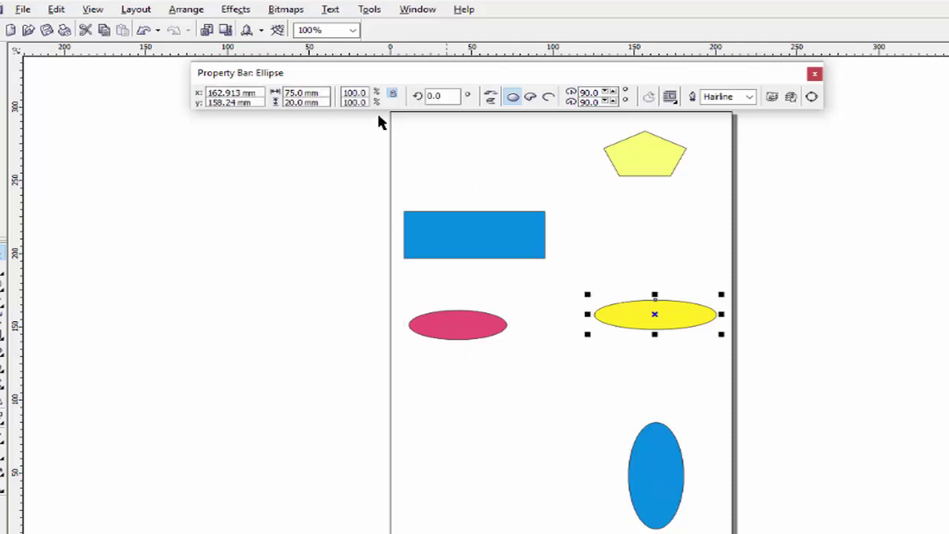
left_click(194, 12)
left_click(207, 170)
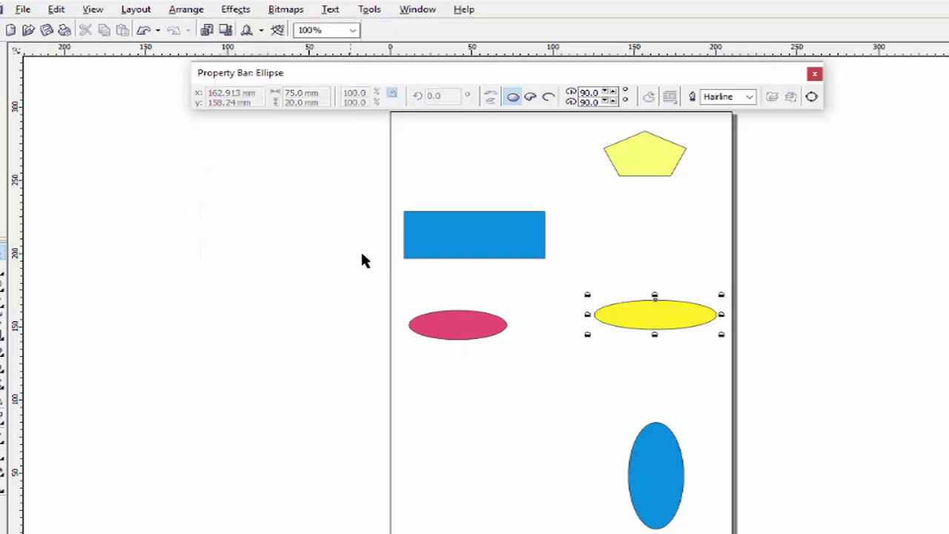
left_click(654, 419)
left_click(194, 12)
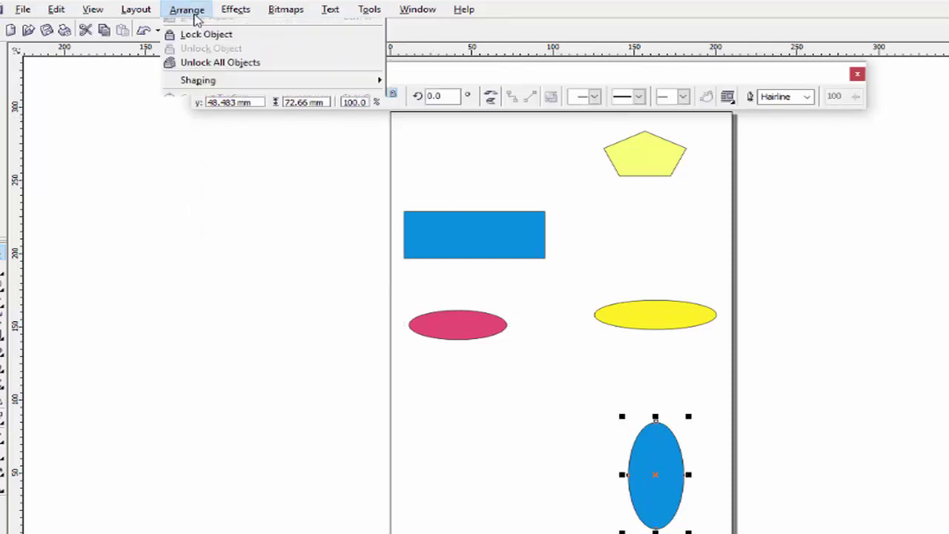
left_click(207, 169)
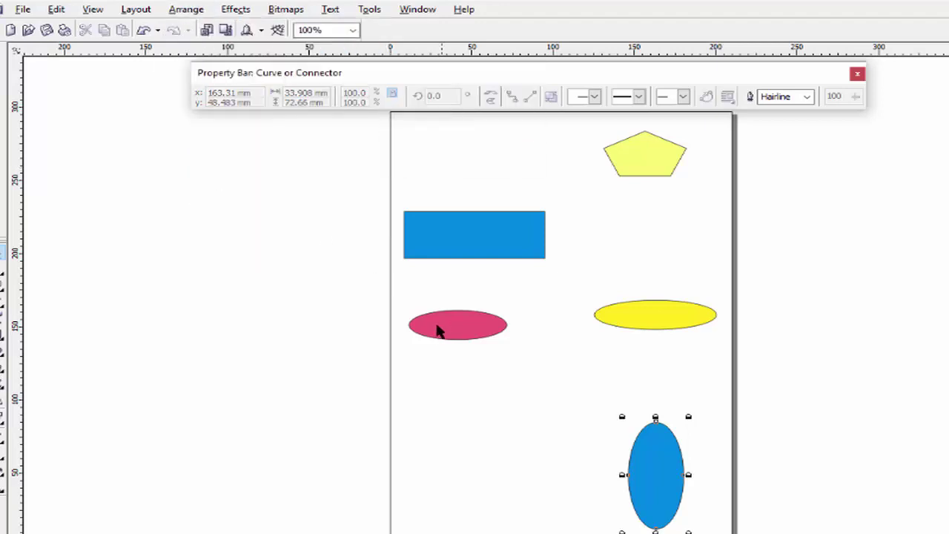
key("Escape")
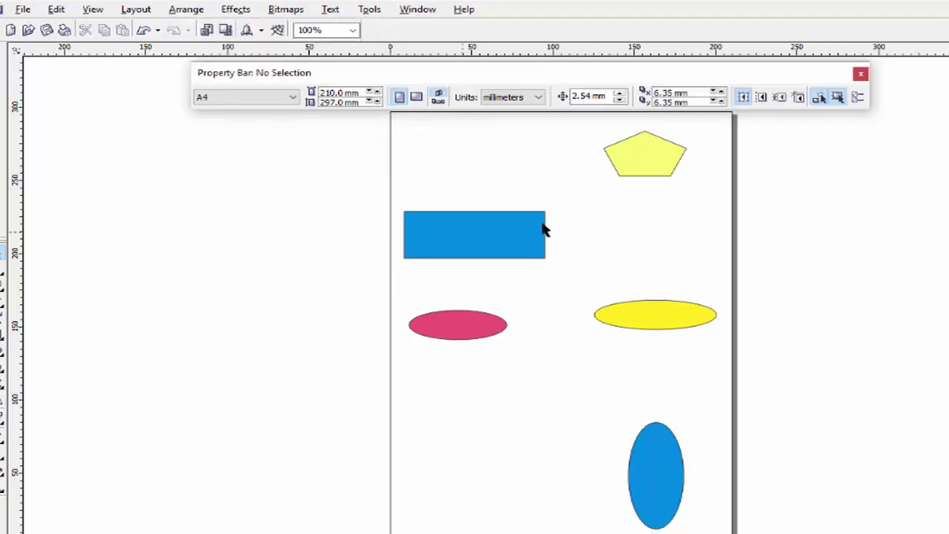
Unlock all locked objects on the page at once and clear the selection
left_click(675, 486)
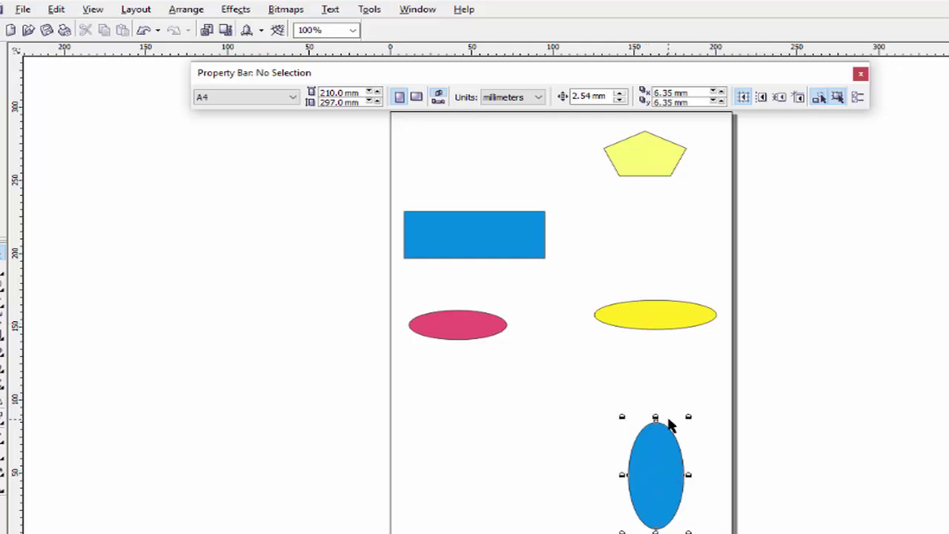
left_click(187, 9)
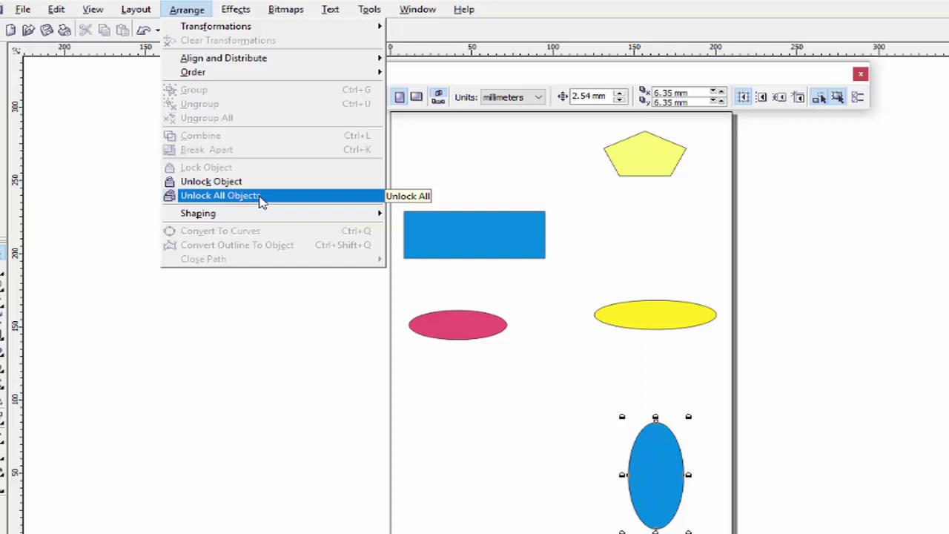
left_click(261, 199)
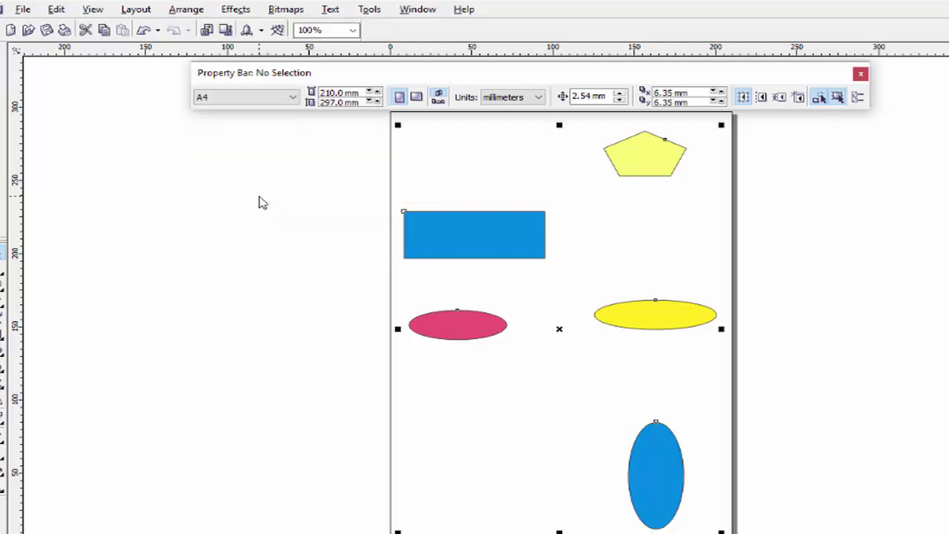
left_click(359, 235)
Move the blue rectangle and both horizontal ellipses upward, the yellow pentagon down and right, and the upright blue ellipse slightly left
left_click_drag(467, 235, 473, 204)
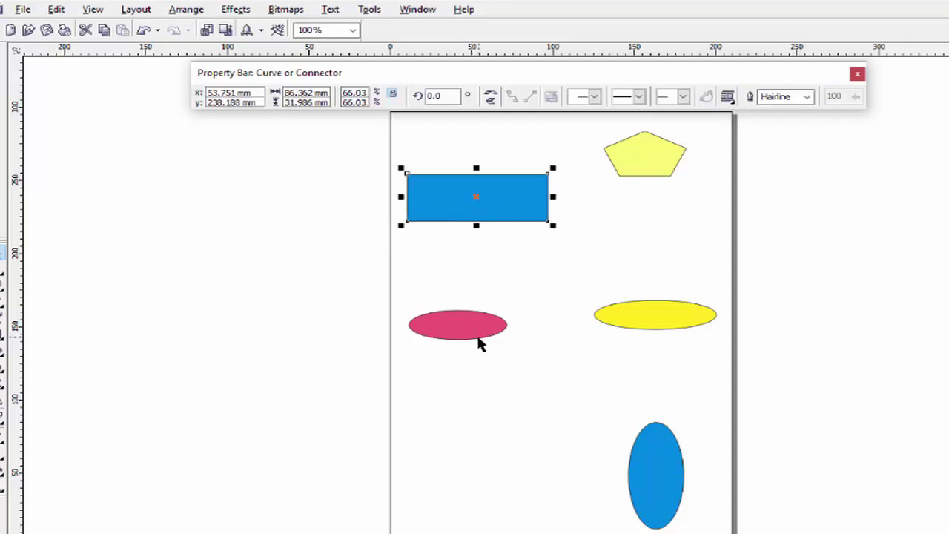
left_click_drag(466, 318, 463, 307)
left_click_drag(648, 320, 650, 308)
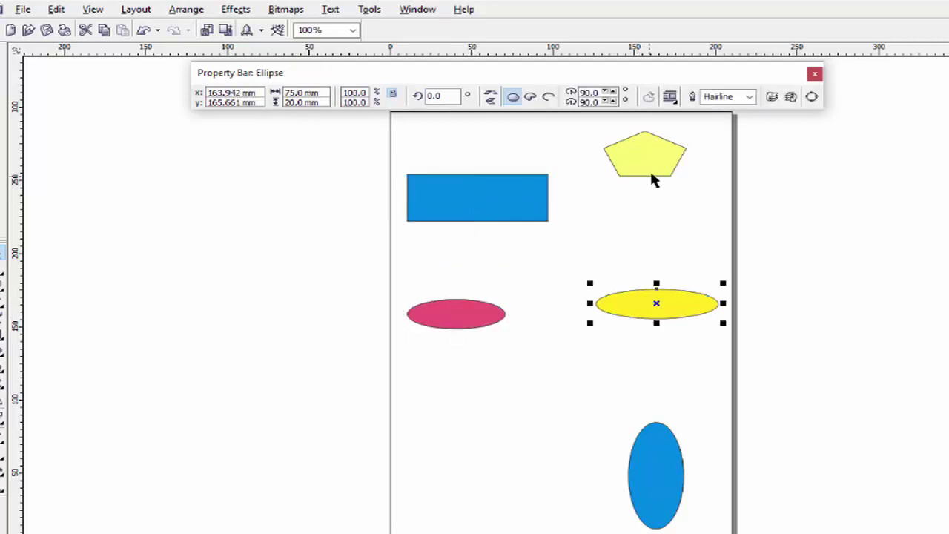
left_click_drag(653, 178, 665, 202)
left_click_drag(652, 476, 640, 479)
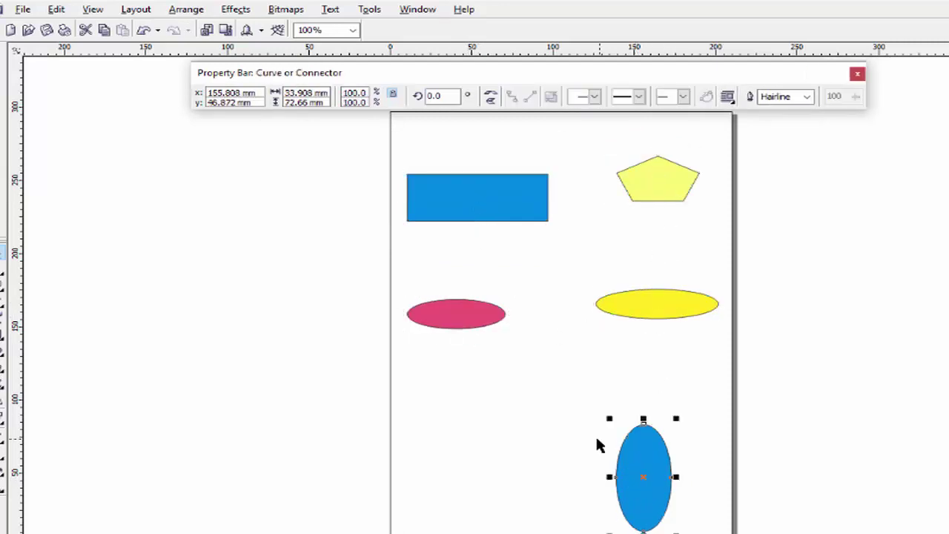